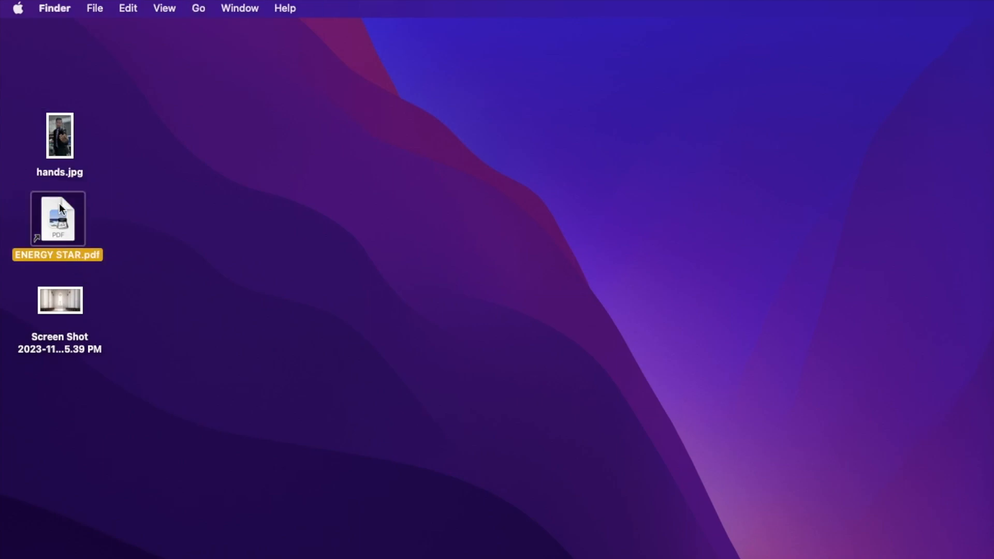
Open hands.jpg and ENERGY STAR.pdf from the desktop one after another to view them, closing each.
{"action": "left_click", "coordinate": [56, 151]}
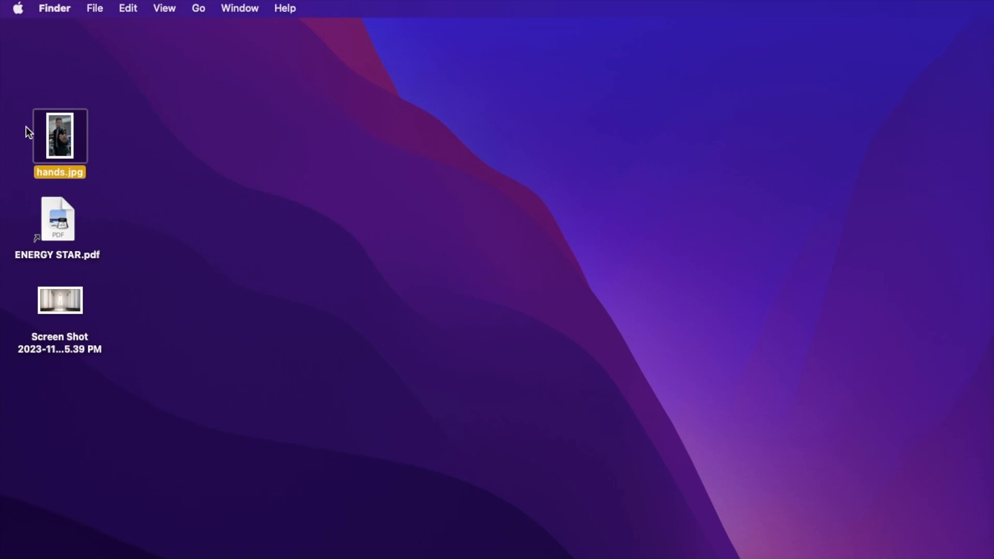
{"action": "double_click", "coordinate": [51, 120]}
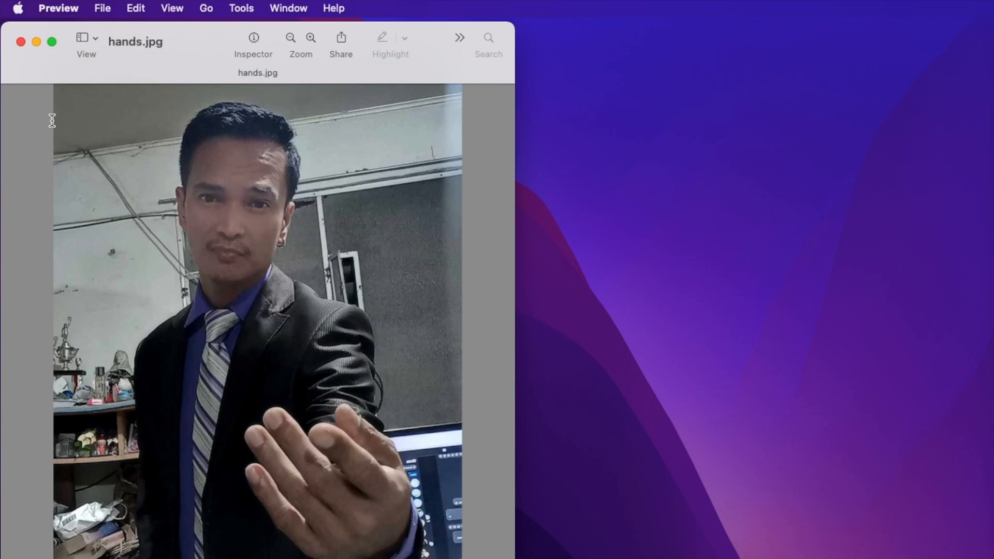
{"action": "left_click", "coordinate": [20, 42]}
{"action": "left_click", "coordinate": [66, 227]}
{"action": "double_click", "coordinate": [66, 227]}
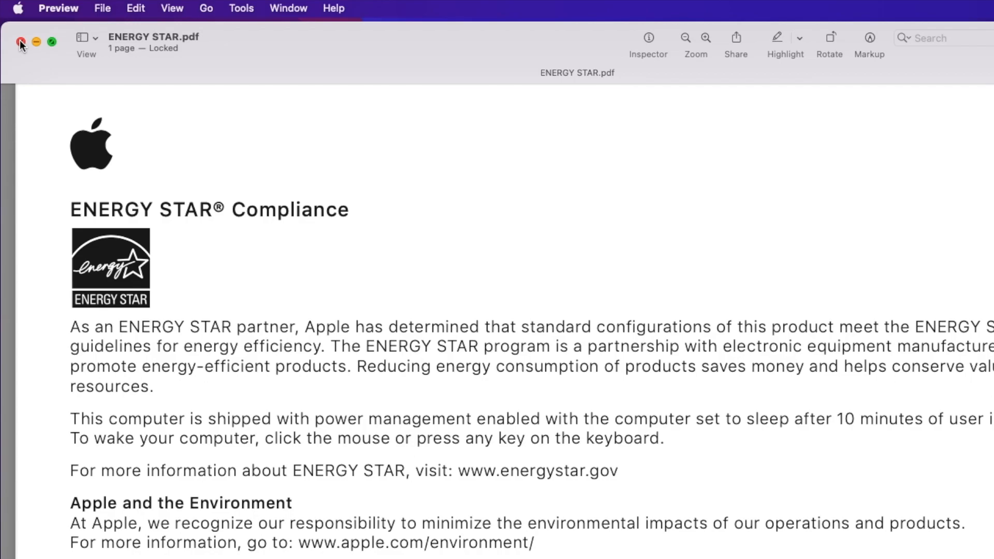
{"action": "left_click", "coordinate": [21, 43]}
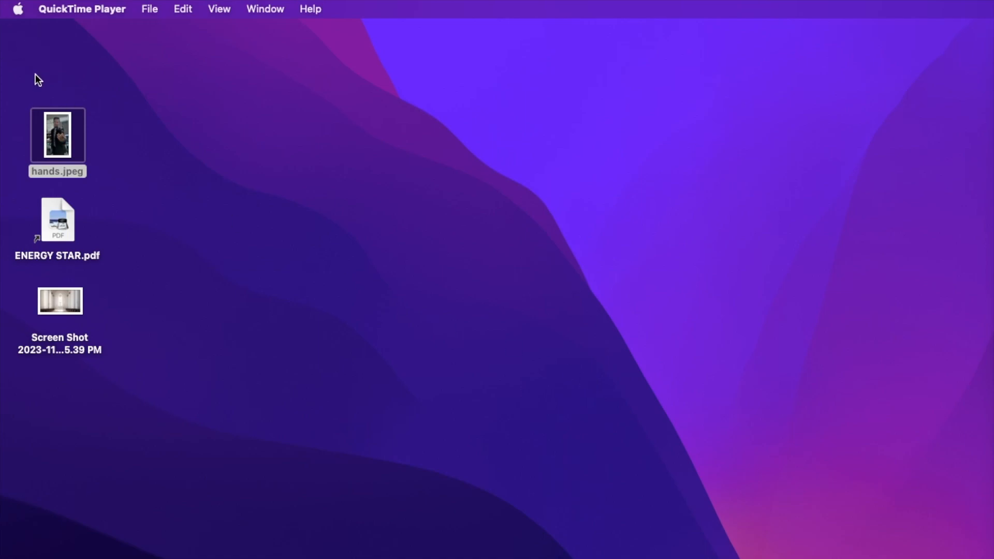
View hands.jpeg at different magnifications, close it, and view the church interior screenshot from the desktop before closing that too.
{"action": "double_click", "coordinate": [60, 145]}
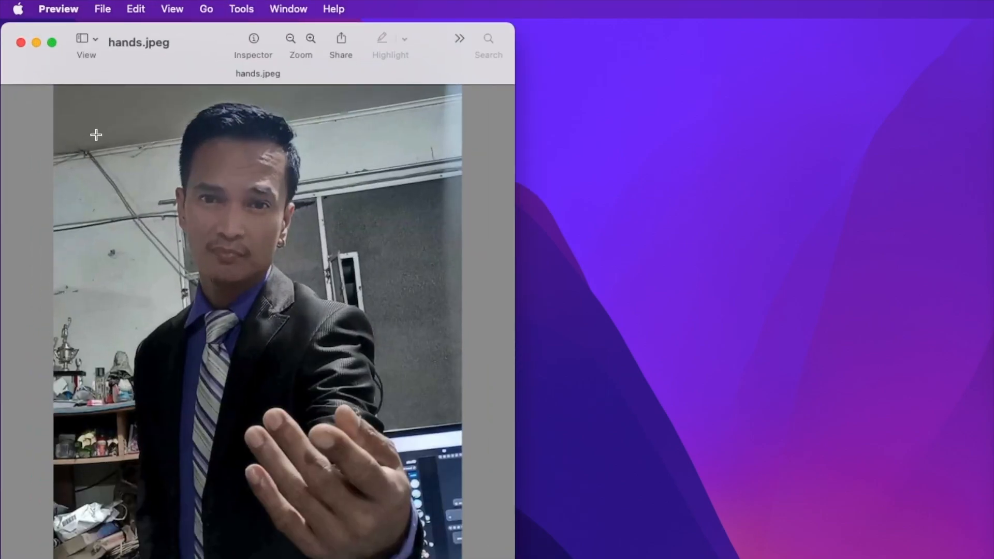
{"action": "left_click", "coordinate": [310, 42]}
{"action": "left_click", "coordinate": [308, 42]}
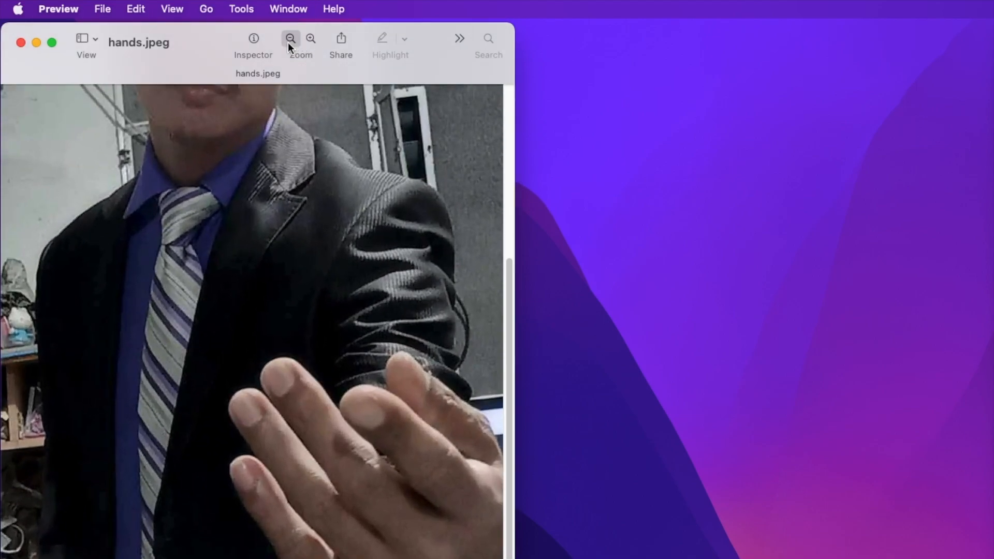
{"action": "left_click", "coordinate": [287, 43]}
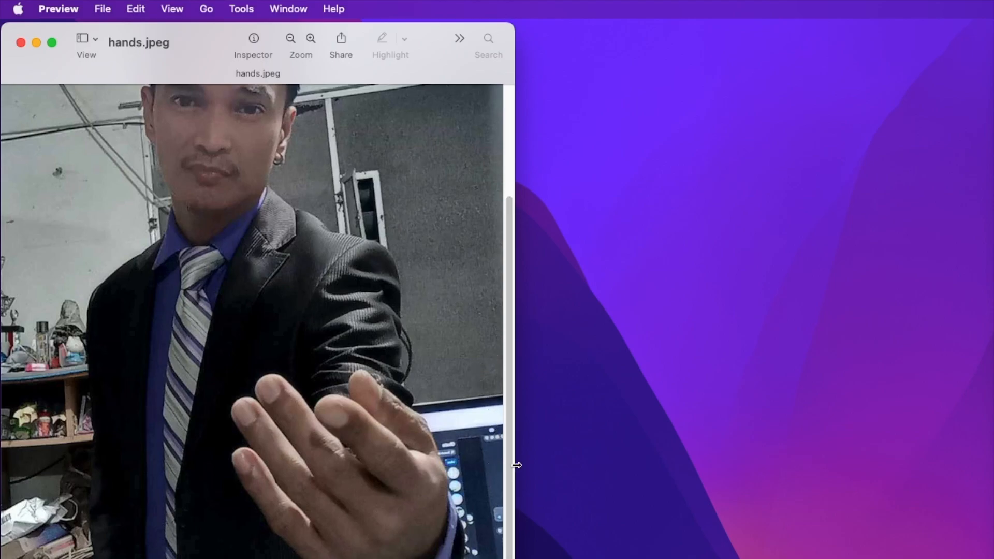
{"action": "left_click_drag", "start_coordinate": [511, 468], "coordinate": [502, 355]}
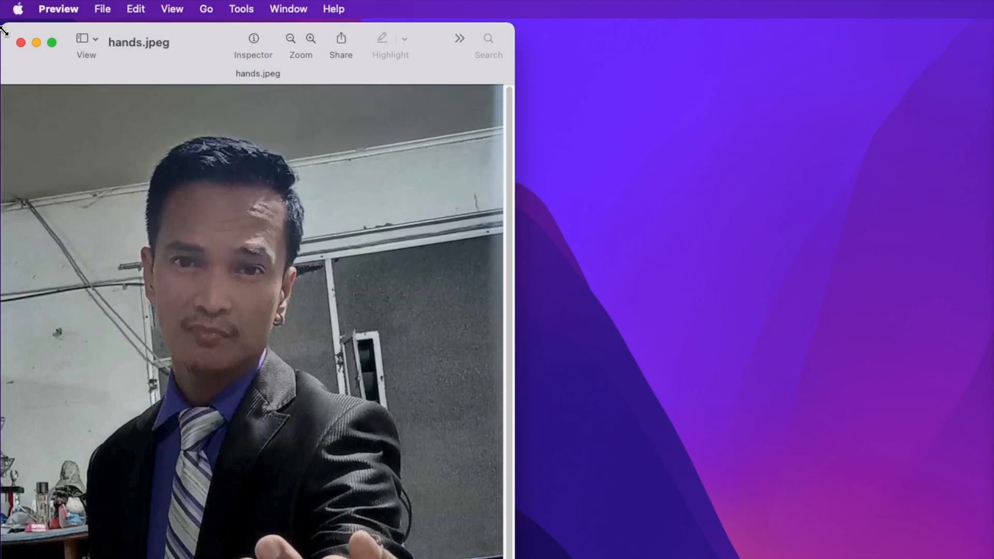
{"action": "left_click", "coordinate": [21, 43]}
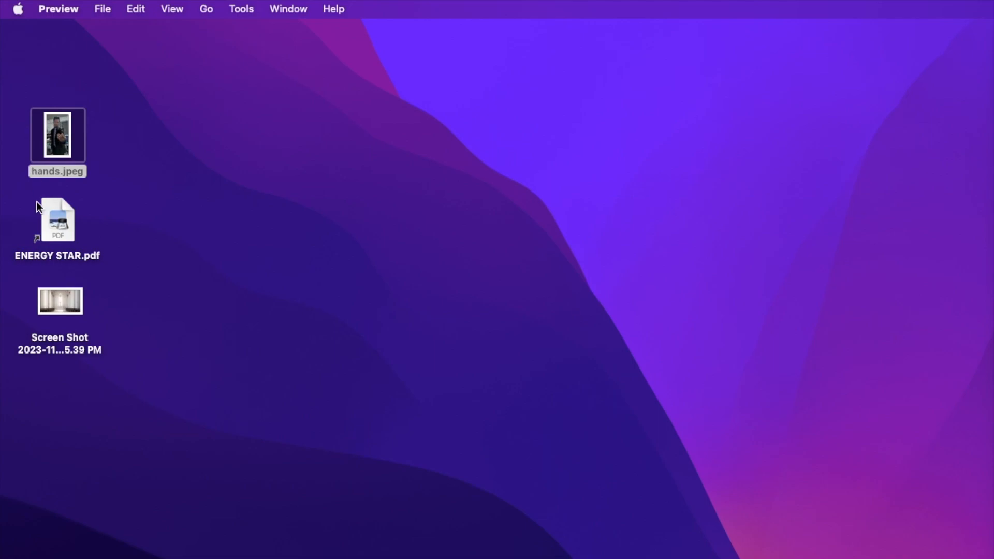
{"action": "double_click", "coordinate": [60, 300]}
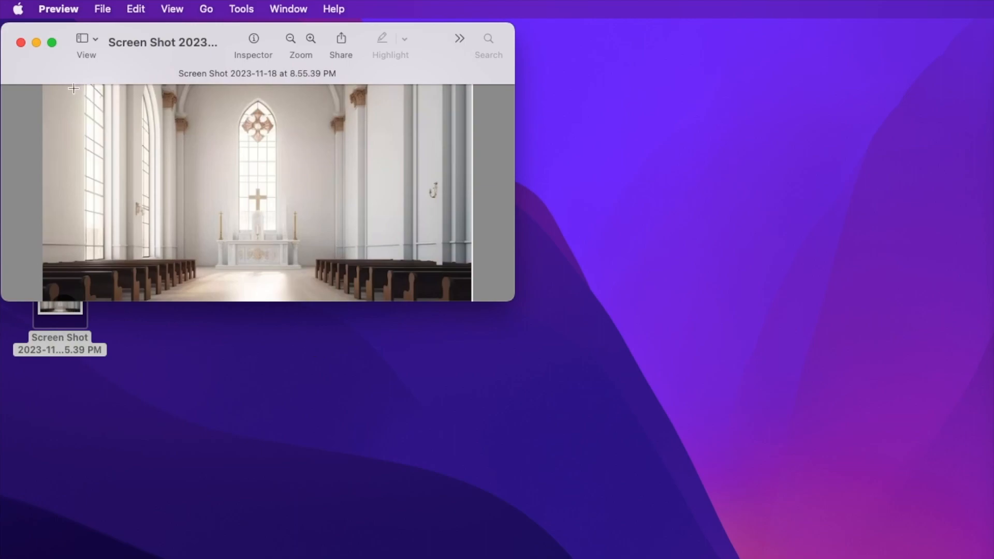
{"action": "left_click", "coordinate": [21, 42]}
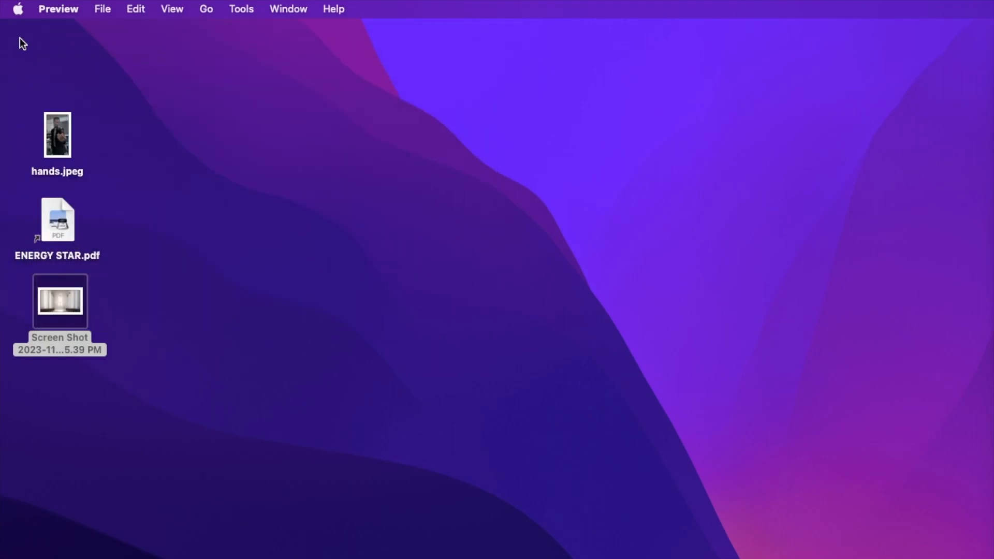
Open hands.jpeg with the Markup tools shown, and close the image.
{"action": "double_click", "coordinate": [44, 139]}
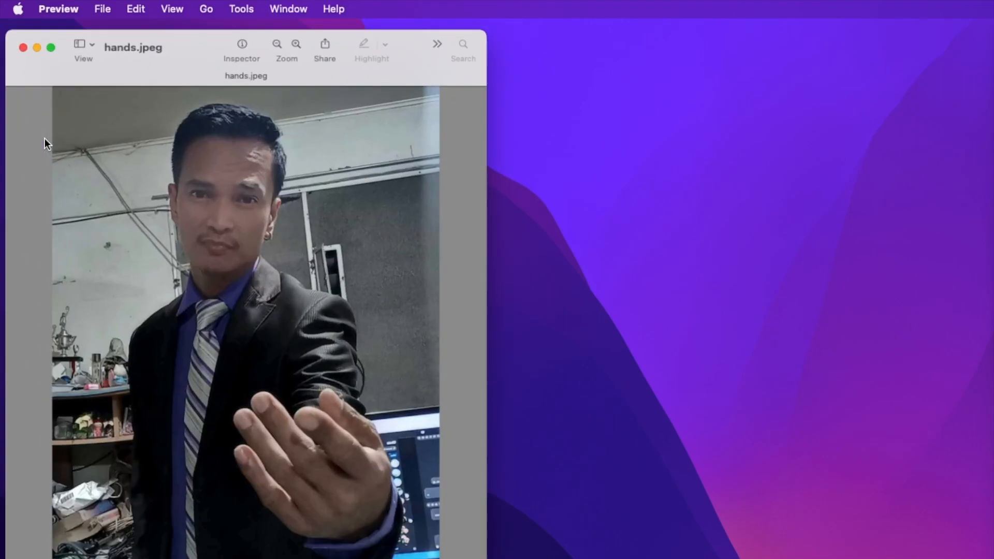
{"action": "left_click", "coordinate": [166, 7]}
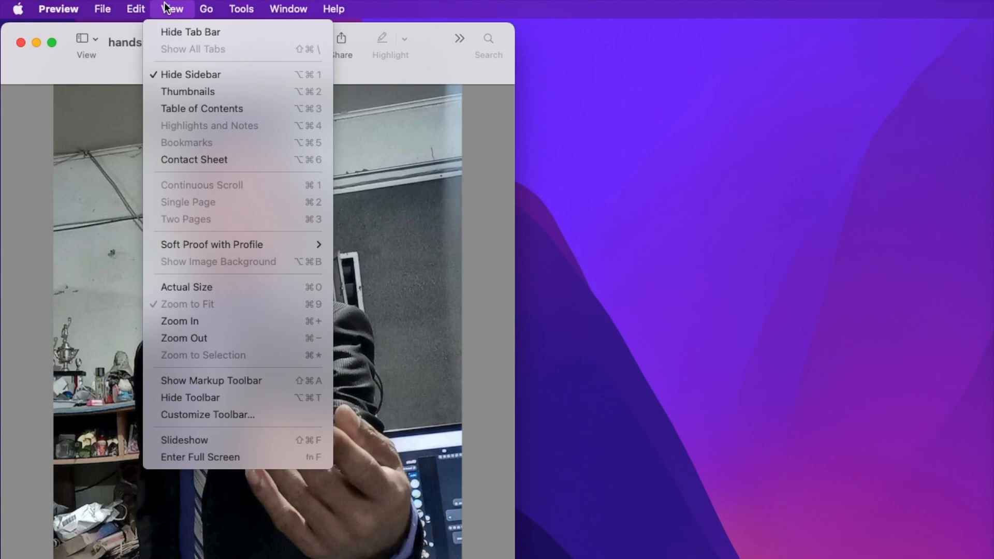
{"action": "left_click", "coordinate": [209, 381]}
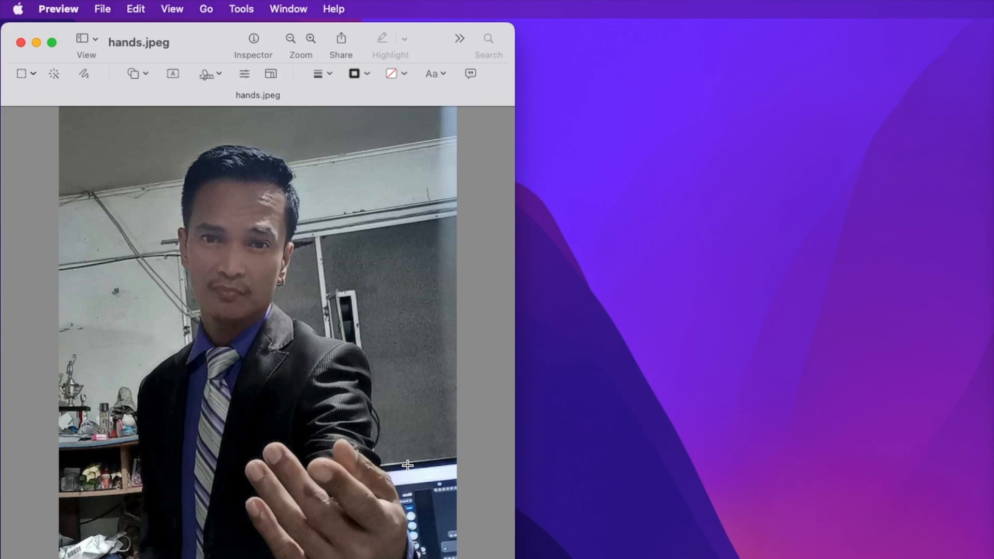
{"action": "left_click", "coordinate": [20, 42]}
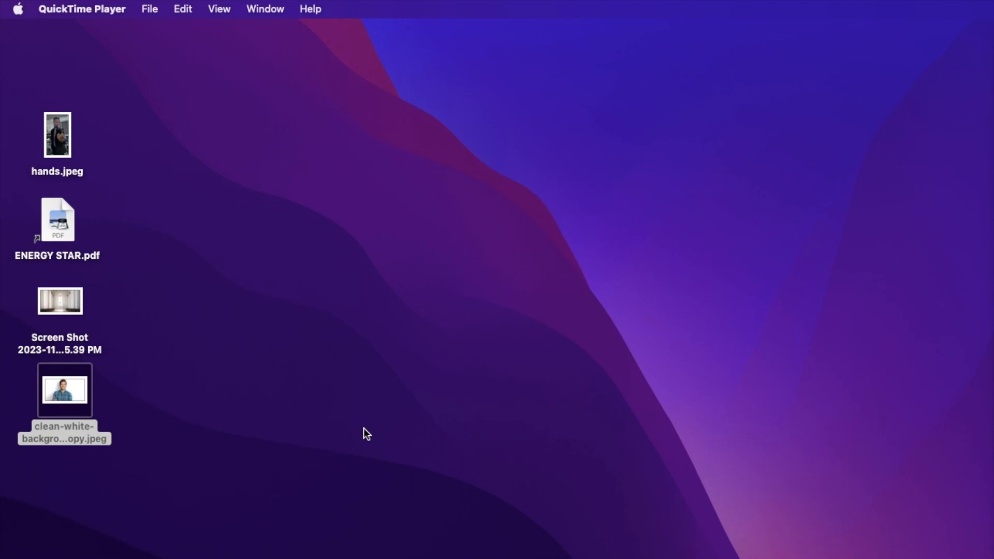
Open clean-white-background-photoshop copy.jpeg from the desktop and show the Markup tools.
{"action": "double_click", "coordinate": [58, 395]}
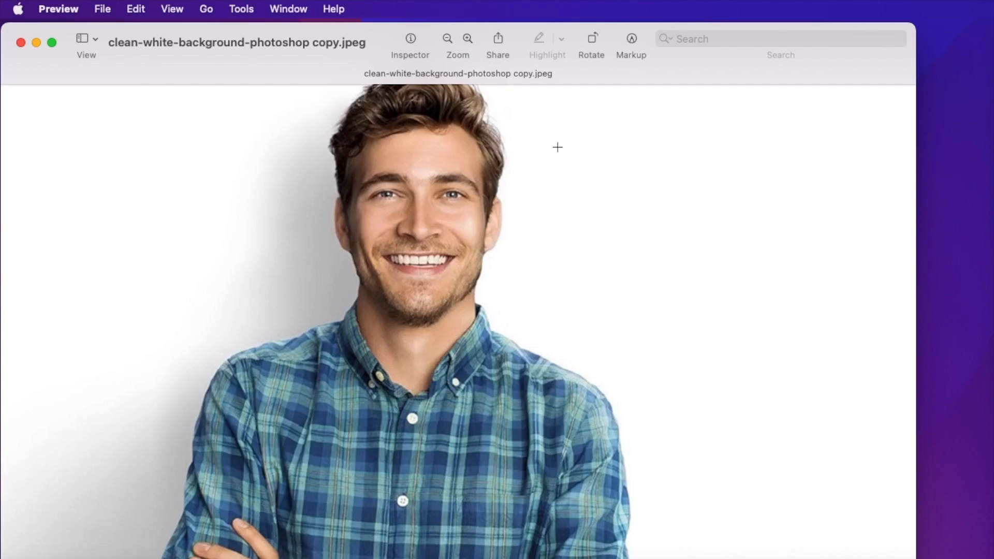
{"action": "left_click", "coordinate": [632, 40]}
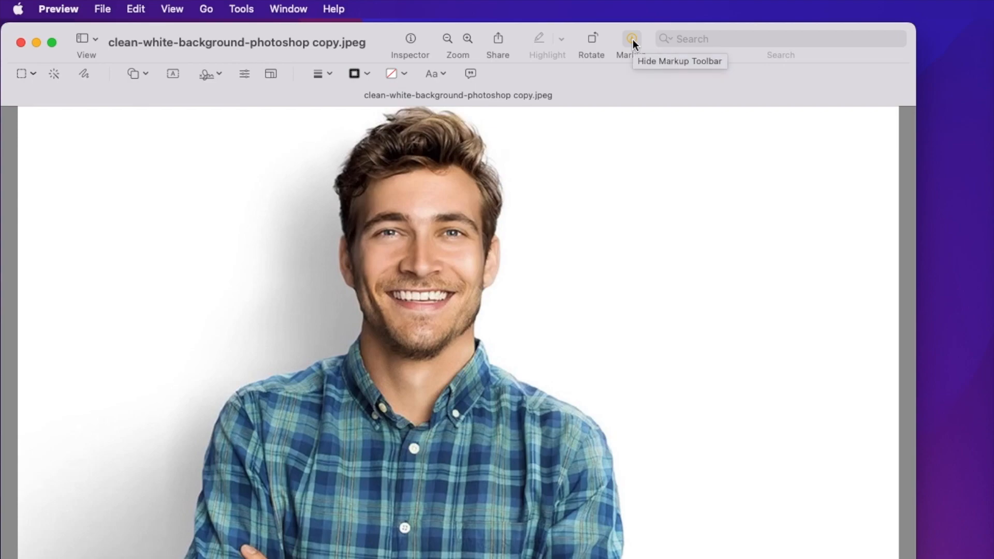
Select the white background around the man with Instant Alpha and delete it, converting the document to PNG.
{"action": "left_click", "coordinate": [54, 78]}
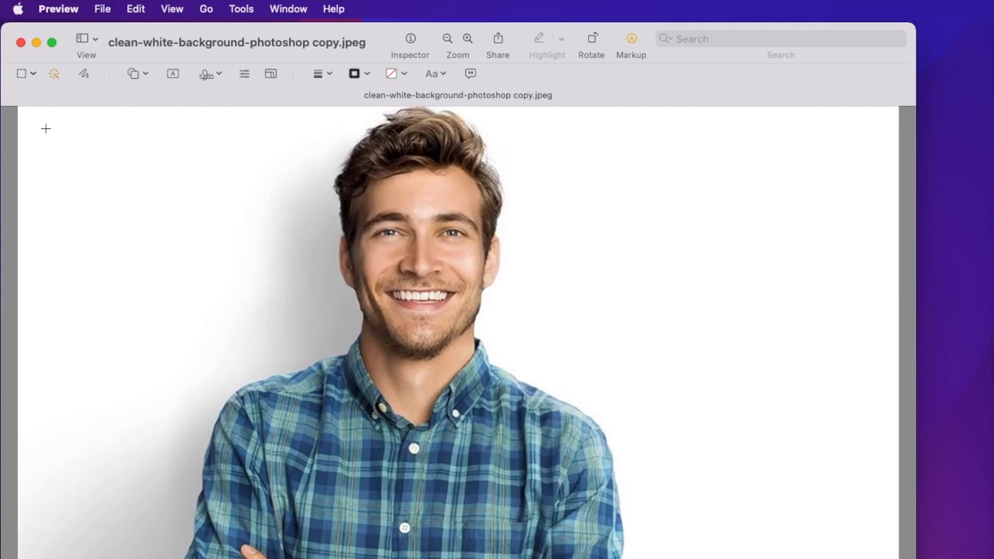
{"action": "mouse_move", "coordinate": [45, 129]}
{"action": "left_mouse_down"}
{"action": "mouse_move", "coordinate": [57, 153]}
{"action": "mouse_move", "coordinate": [42, 136]}
{"action": "mouse_move", "coordinate": [52, 145]}
{"action": "left_mouse_up"}
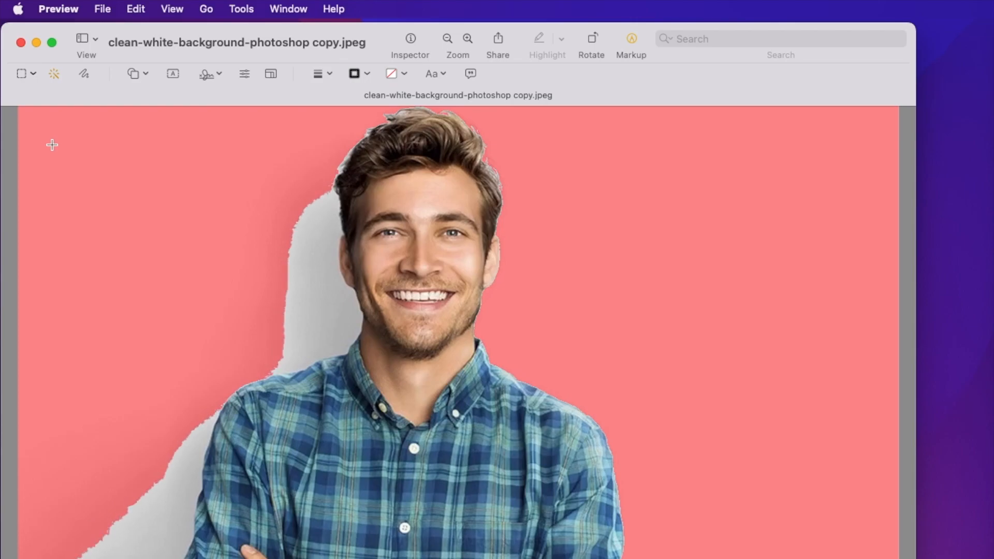
{"action": "left_click_drag", "start_coordinate": [51, 145], "coordinate": [52, 145]}
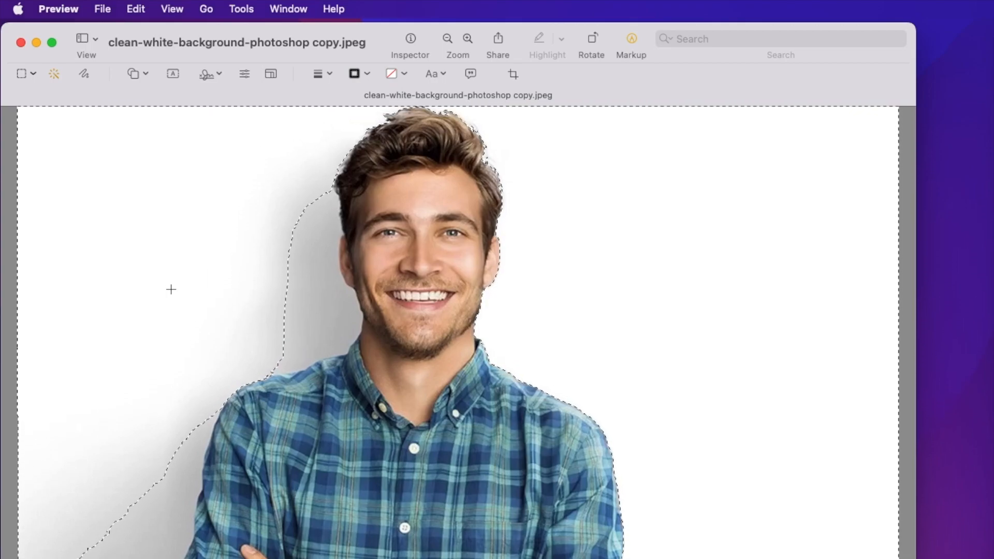
{"action": "key", "text": "Delete"}
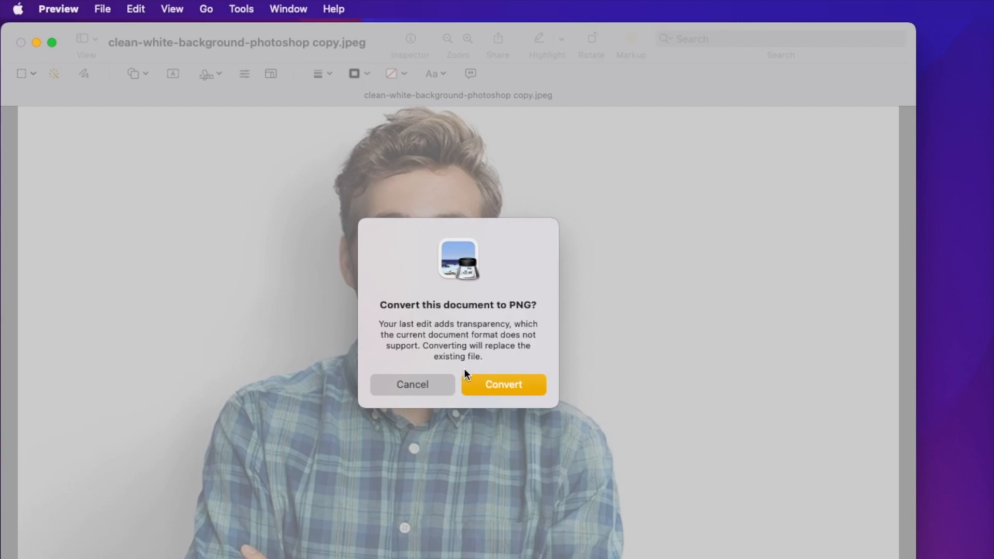
{"action": "left_click", "coordinate": [490, 386]}
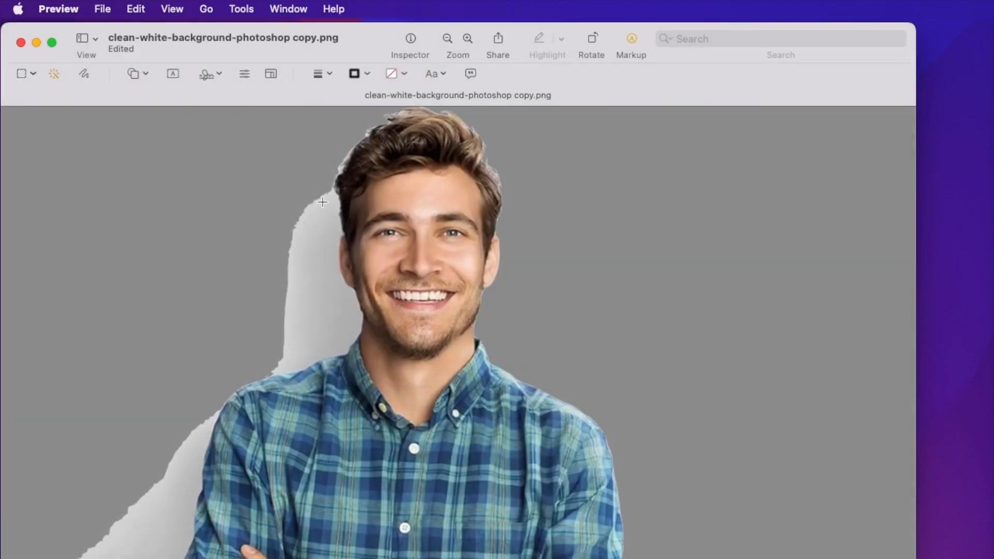
Remove the leftover grey shadow areas beside the man's head and beside his arm with Instant Alpha.
{"action": "left_click_drag", "start_coordinate": [320, 203], "coordinate": [325, 219]}
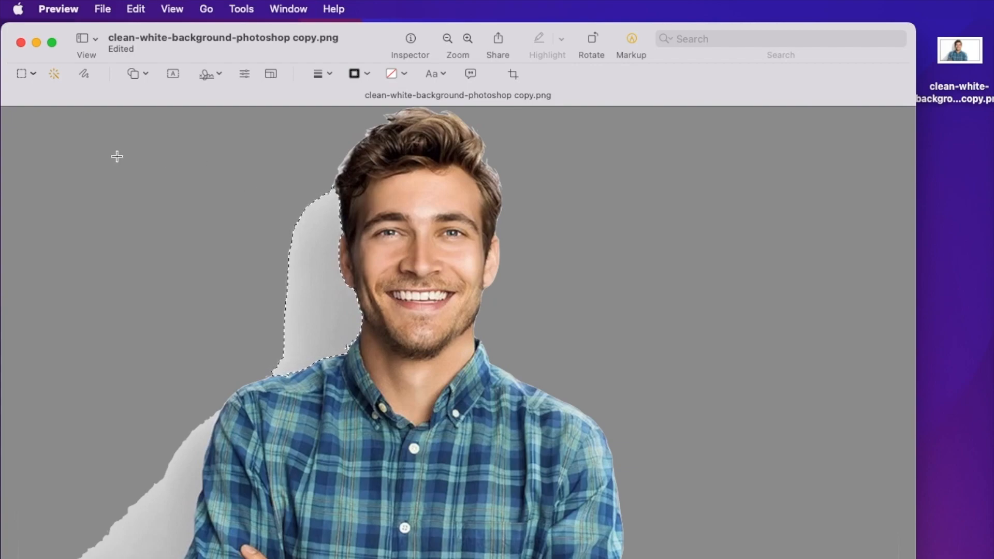
{"action": "key", "text": "Delete"}
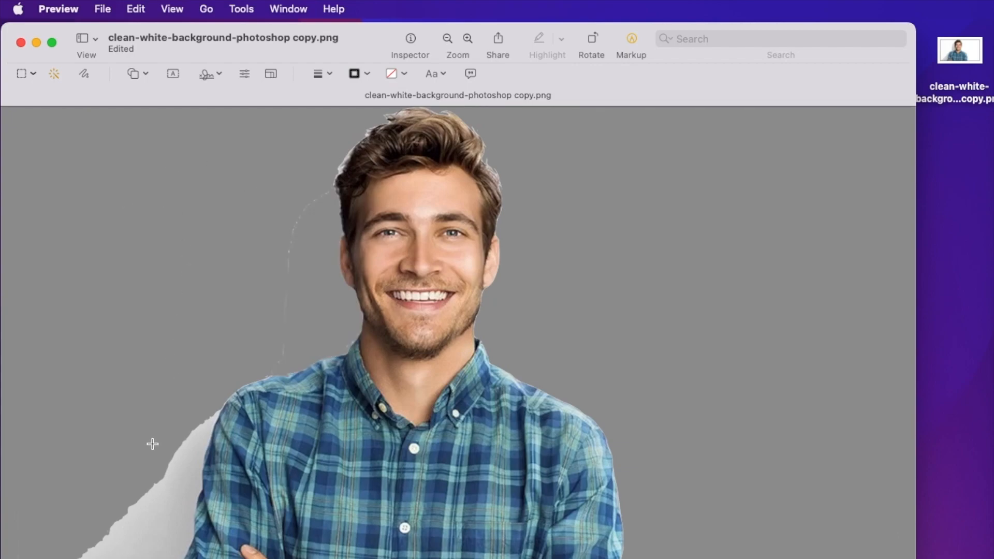
{"action": "left_click_drag", "start_coordinate": [190, 444], "coordinate": [186, 470]}
{"action": "key", "text": "Delete"}
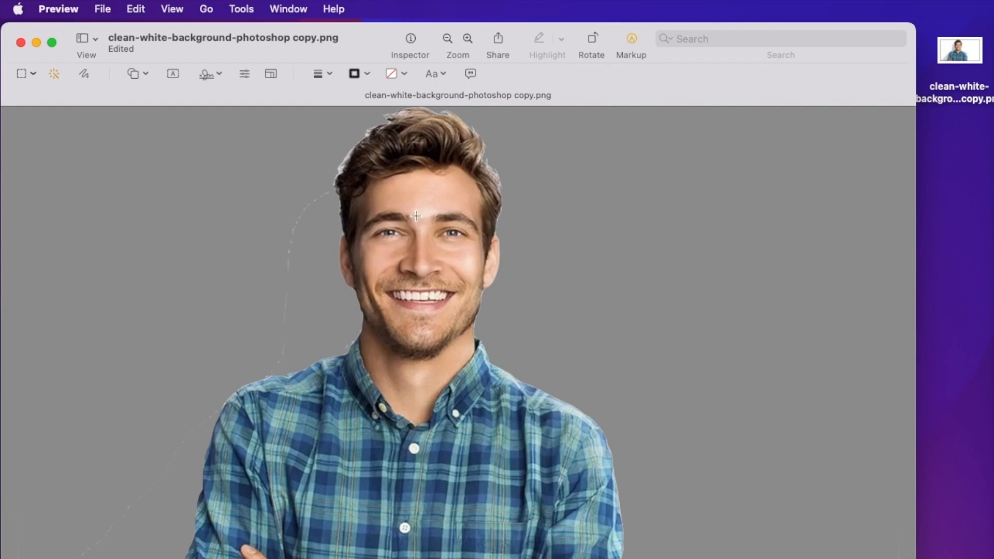
Outline the light fringe along the upper outer edge of the man's hair with Lasso Selection and delete it.
{"action": "left_click", "coordinate": [468, 37]}
{"action": "left_click", "coordinate": [468, 38]}
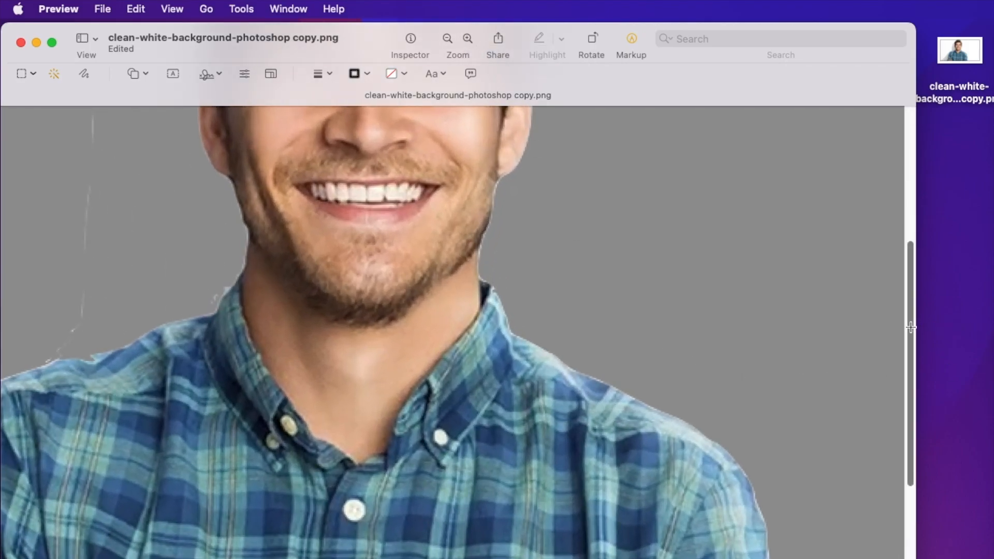
{"action": "left_click_drag", "start_coordinate": [911, 327], "coordinate": [912, 271]}
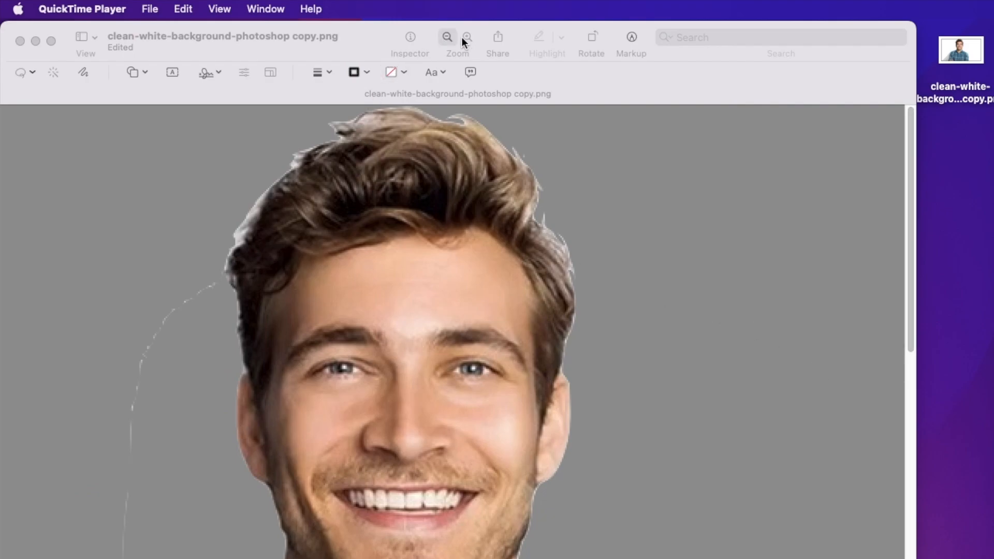
{"action": "left_click", "coordinate": [463, 37]}
{"action": "left_click", "coordinate": [463, 36]}
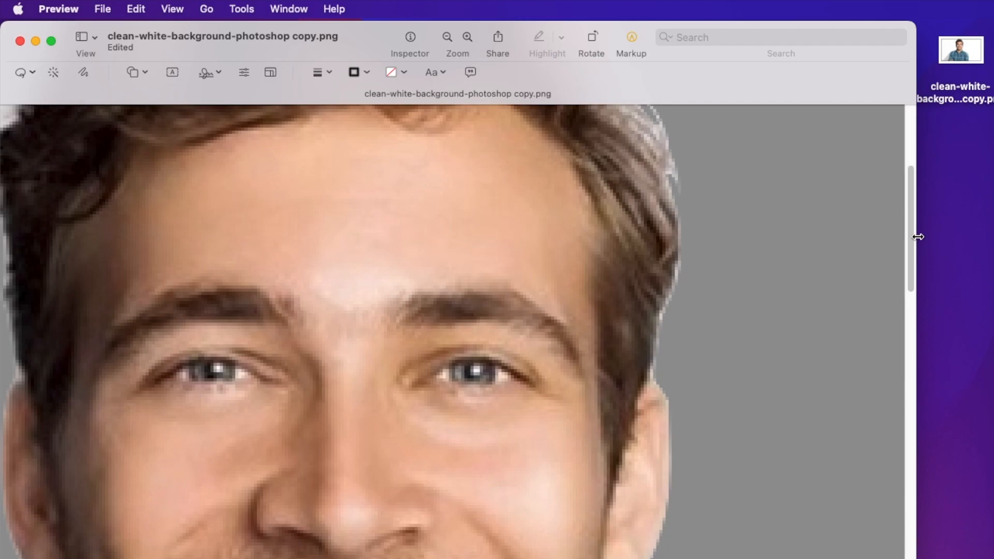
{"action": "mouse_move", "coordinate": [910, 238]}
{"action": "left_mouse_down"}
{"action": "mouse_move", "coordinate": [911, 202]}
{"action": "mouse_move", "coordinate": [919, 219]}
{"action": "left_mouse_up"}
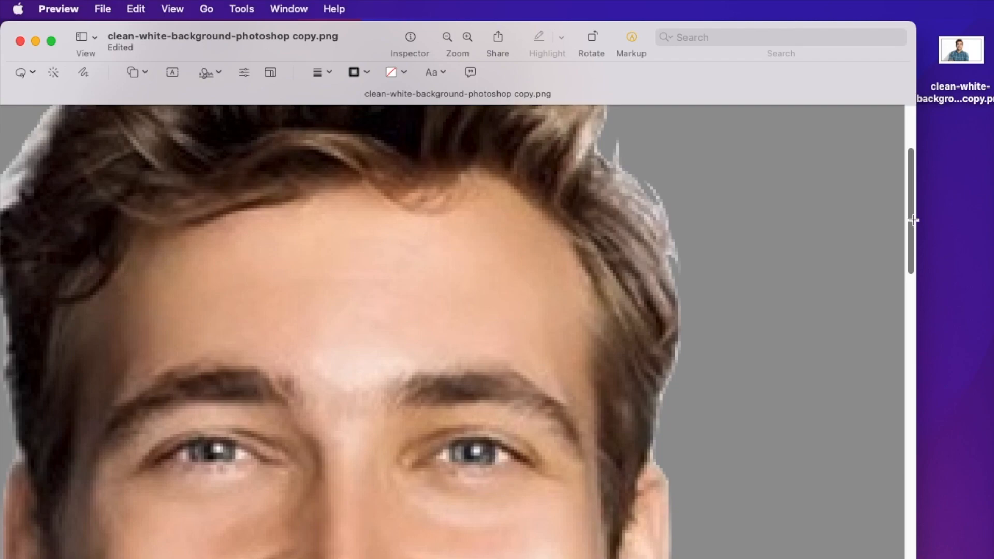
{"action": "left_click_drag", "start_coordinate": [913, 220], "coordinate": [914, 225]}
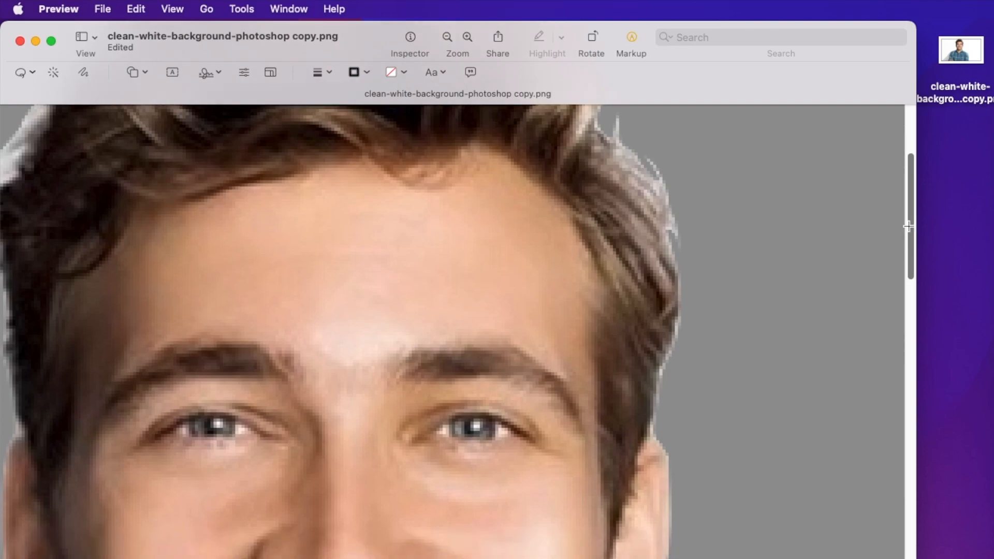
{"action": "left_click", "coordinate": [23, 71]}
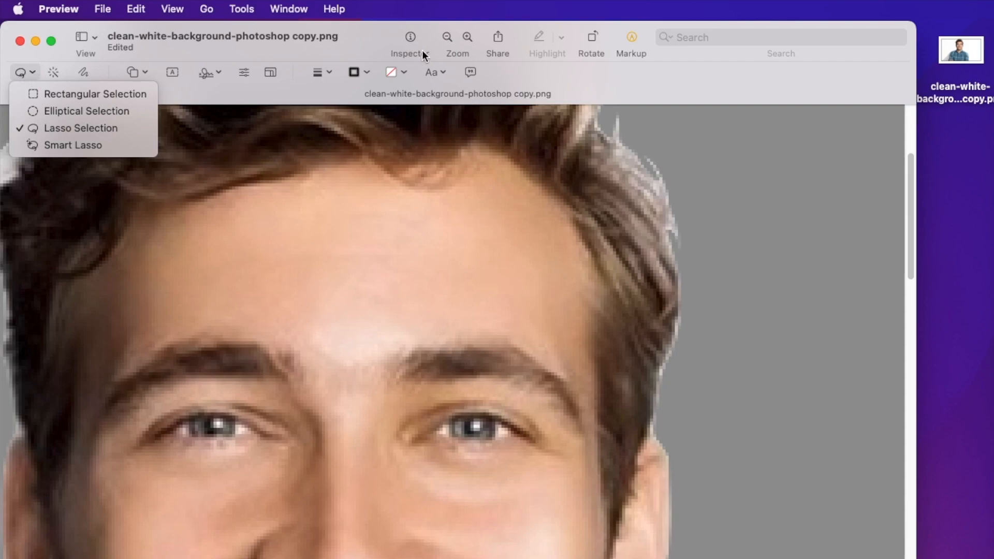
{"action": "left_click", "coordinate": [383, 38]}
{"action": "mouse_move", "coordinate": [649, 164]}
{"action": "left_mouse_down"}
{"action": "mouse_move", "coordinate": [669, 248]}
{"action": "mouse_move", "coordinate": [681, 252]}
{"action": "mouse_move", "coordinate": [701, 231]}
{"action": "mouse_move", "coordinate": [701, 185]}
{"action": "mouse_move", "coordinate": [681, 145]}
{"action": "mouse_move", "coordinate": [641, 144]}
{"action": "left_mouse_up"}
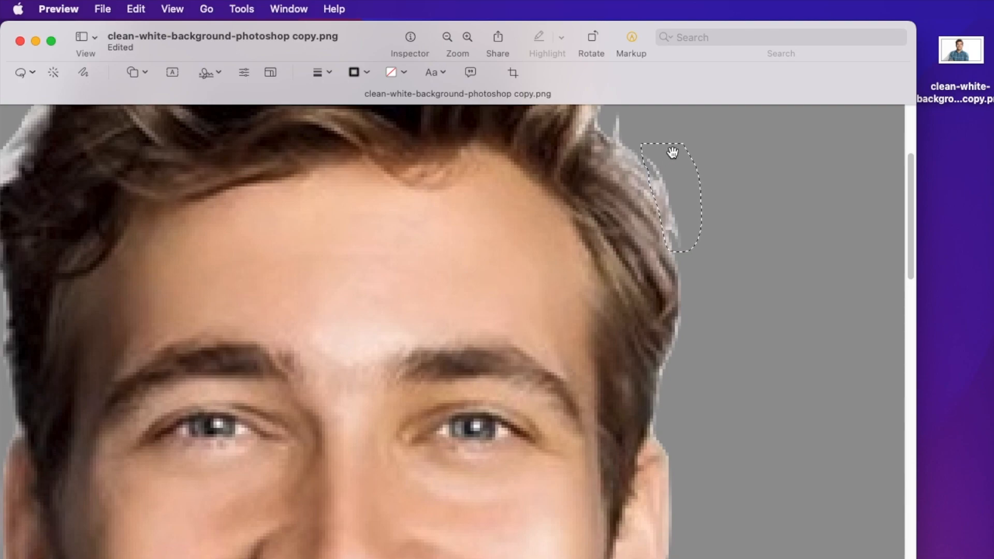
{"action": "key", "text": "Delete"}
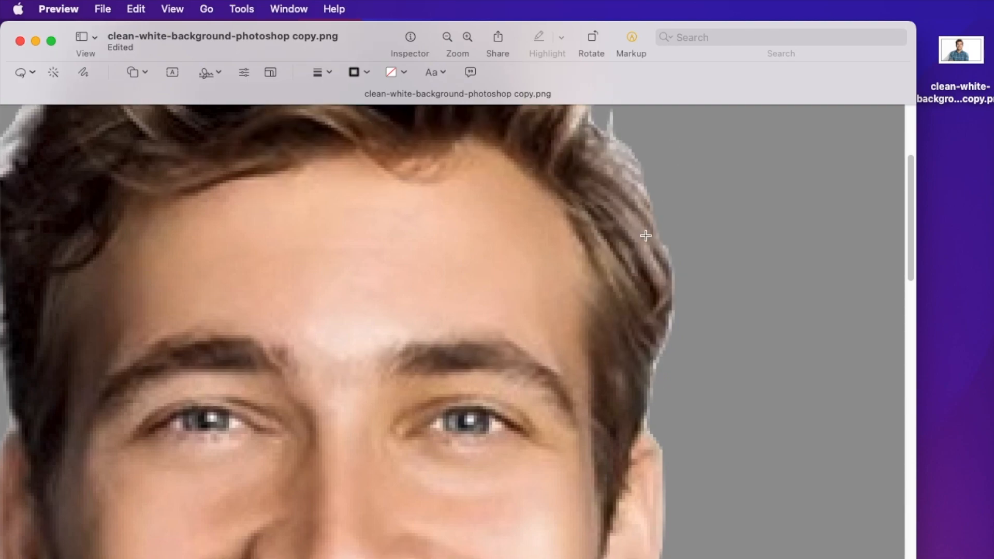
Lasso and delete the remaining light fringe along the side of the man's hair down to just above the ear.
{"action": "mouse_move", "coordinate": [677, 289]}
{"action": "left_mouse_down"}
{"action": "mouse_move", "coordinate": [655, 395]}
{"action": "mouse_move", "coordinate": [675, 366]}
{"action": "mouse_move", "coordinate": [684, 273]}
{"action": "left_mouse_up"}
{"action": "key", "text": "Delete"}
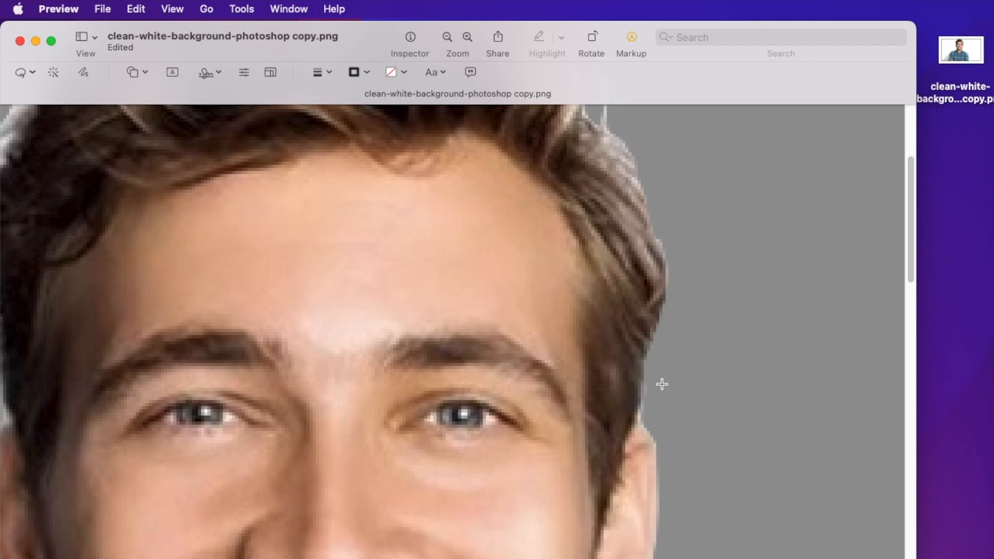
{"action": "mouse_move", "coordinate": [646, 377]}
{"action": "left_mouse_down"}
{"action": "mouse_move", "coordinate": [641, 418]}
{"action": "mouse_move", "coordinate": [650, 387]}
{"action": "left_mouse_up"}
{"action": "key", "text": "Delete"}
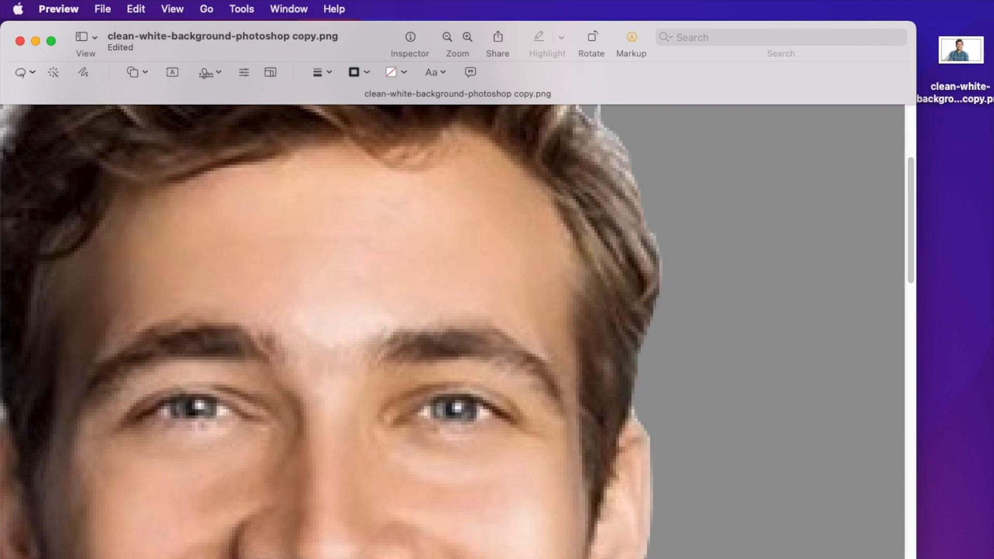
Lasso the stray curved outline in the cleared area to the left of the man's head and delete it.
{"action": "scroll", "coordinate": [399, 361], "scroll_direction": "left", "scroll_amount": 10}
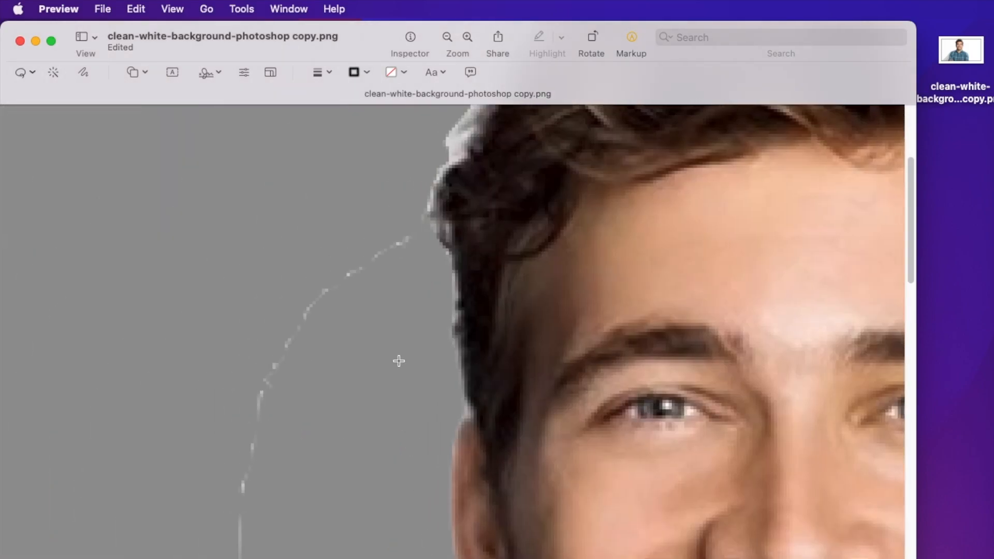
{"action": "mouse_move", "coordinate": [413, 218]}
{"action": "left_mouse_down"}
{"action": "mouse_move", "coordinate": [357, 402]}
{"action": "mouse_move", "coordinate": [278, 555]}
{"action": "mouse_move", "coordinate": [215, 557]}
{"action": "mouse_move", "coordinate": [258, 255]}
{"action": "mouse_move", "coordinate": [413, 221]}
{"action": "left_mouse_up"}
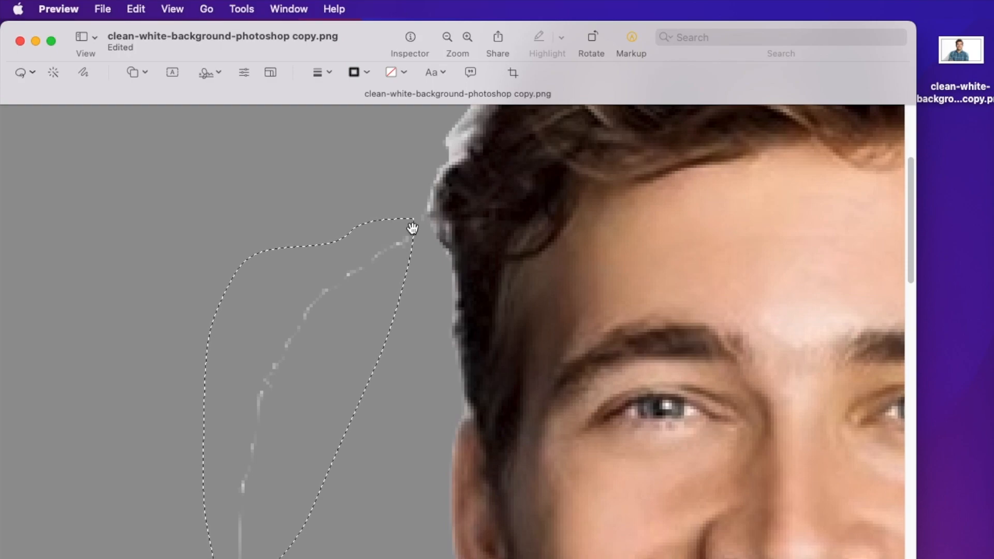
{"action": "key", "text": "Delete"}
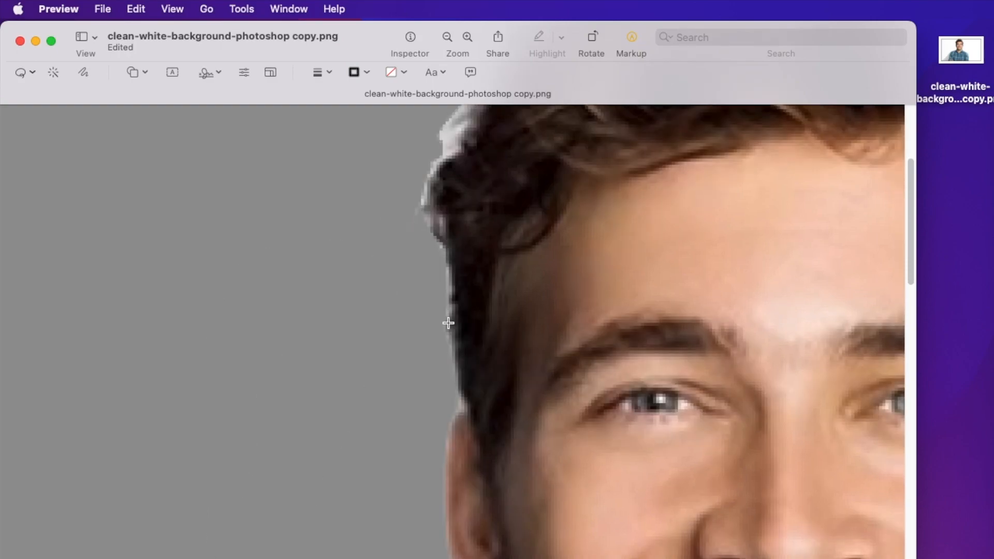
Lasso and delete the light fringe along the left side of the man's hair, between the curls and the ear.
{"action": "mouse_move", "coordinate": [450, 249]}
{"action": "left_mouse_down"}
{"action": "mouse_move", "coordinate": [447, 318]}
{"action": "mouse_move", "coordinate": [413, 312]}
{"action": "mouse_move", "coordinate": [412, 246]}
{"action": "mouse_move", "coordinate": [428, 233]}
{"action": "mouse_move", "coordinate": [449, 250]}
{"action": "left_mouse_up"}
{"action": "key", "text": "Delete"}
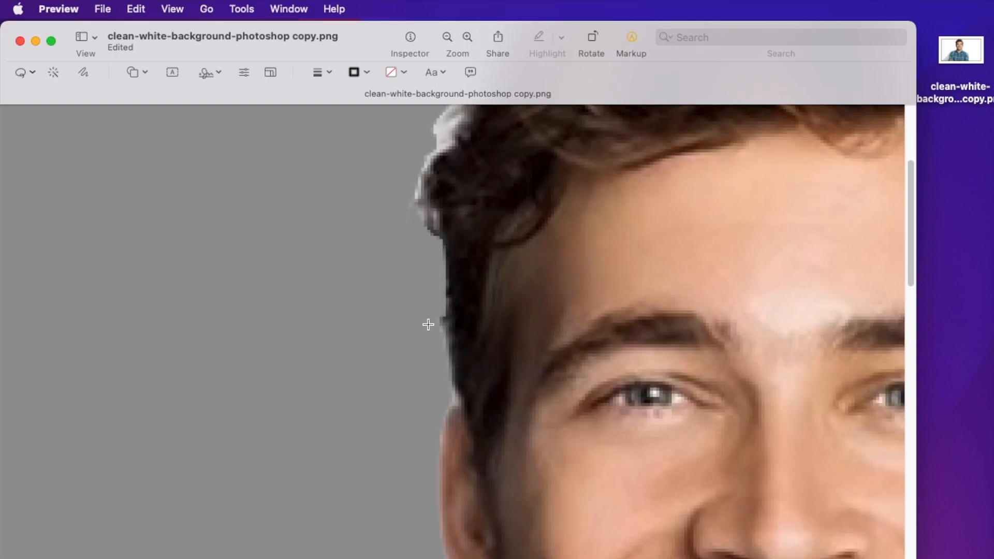
{"action": "mouse_move", "coordinate": [442, 324]}
{"action": "left_mouse_down"}
{"action": "mouse_move", "coordinate": [459, 397]}
{"action": "mouse_move", "coordinate": [440, 408]}
{"action": "mouse_move", "coordinate": [426, 378]}
{"action": "mouse_move", "coordinate": [430, 337]}
{"action": "mouse_move", "coordinate": [441, 332]}
{"action": "left_mouse_up"}
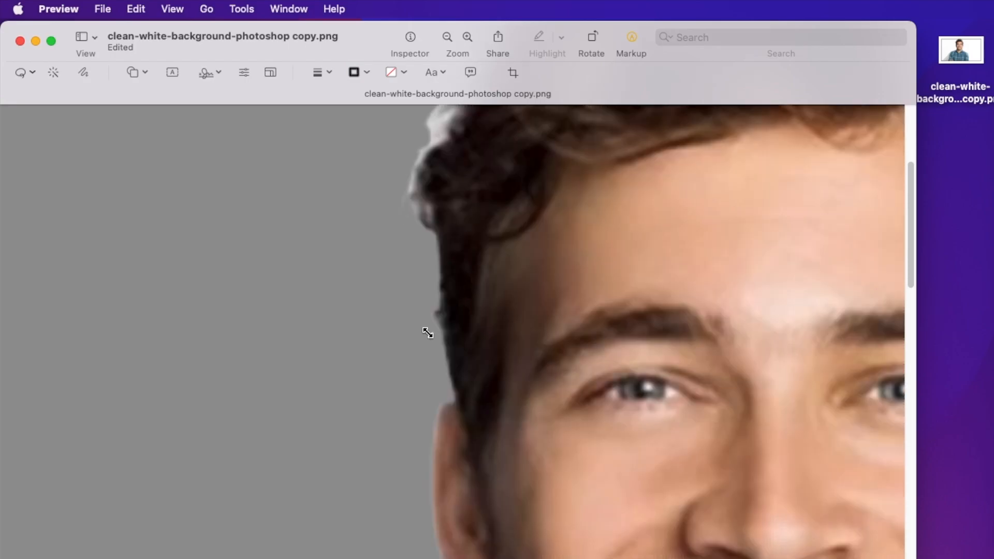
{"action": "key", "text": "Delete"}
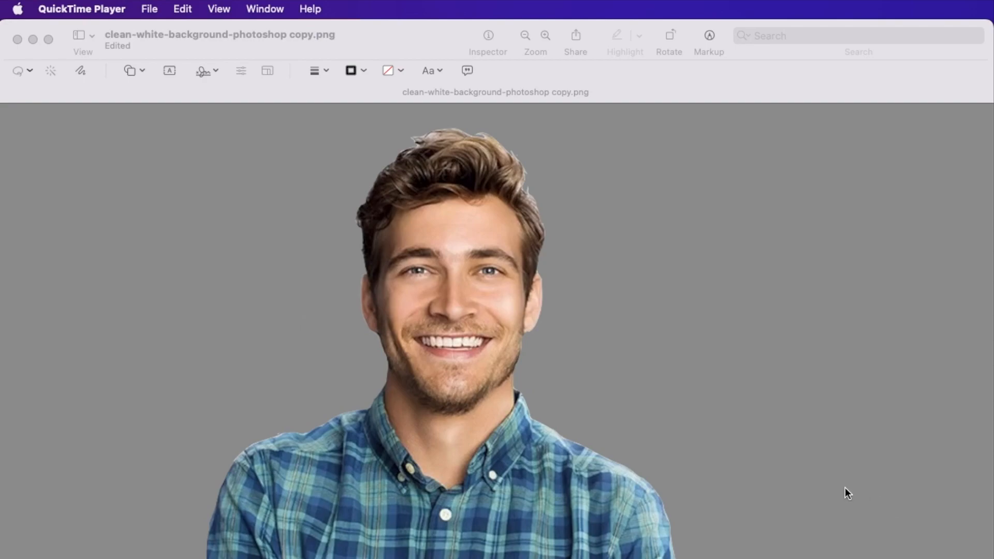
Enclose the whole man in a Rectangular Selection and copy the cutout.
{"action": "left_click", "coordinate": [125, 128]}
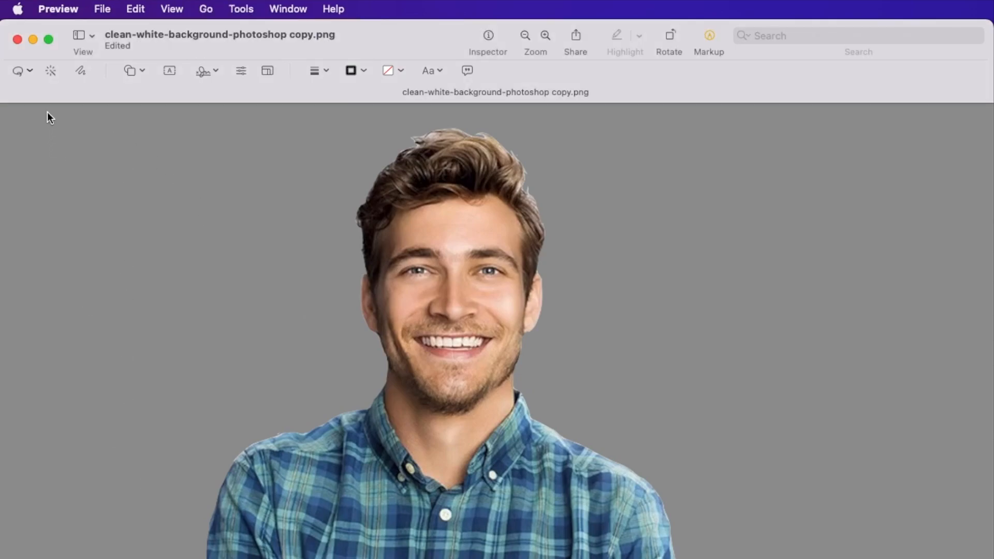
{"action": "left_click", "coordinate": [31, 70]}
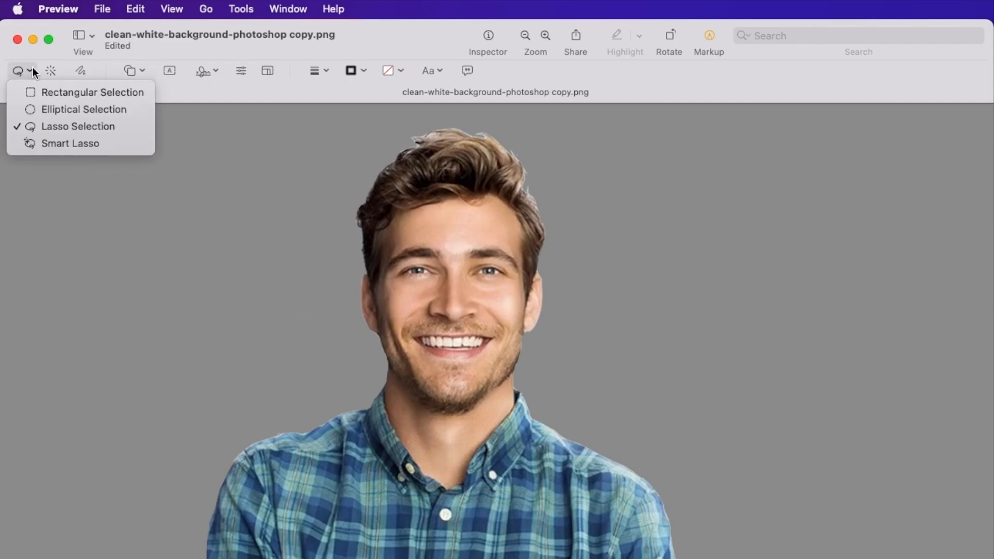
{"action": "left_click", "coordinate": [52, 92]}
{"action": "left_click", "coordinate": [20, 70]}
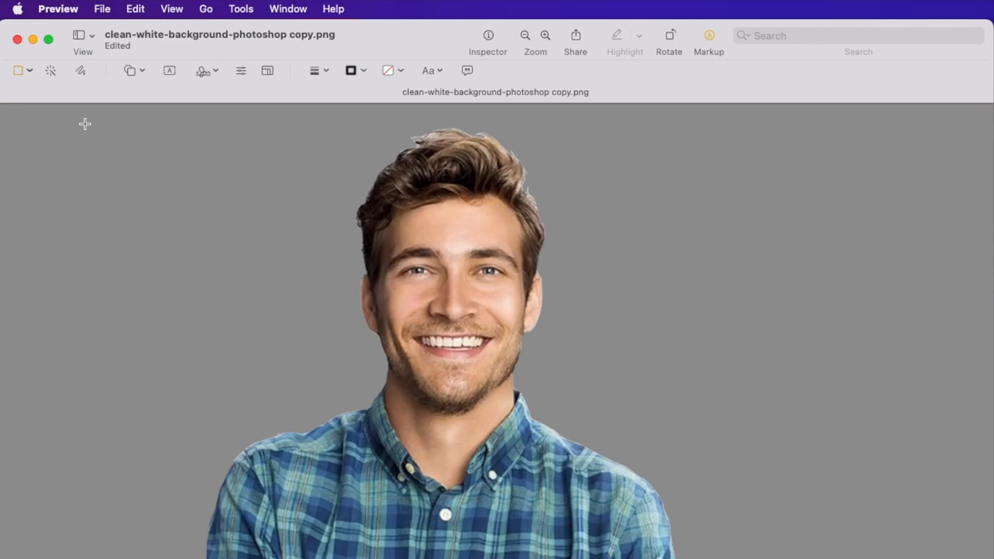
{"action": "left_click_drag", "start_coordinate": [120, 125], "coordinate": [728, 558]}
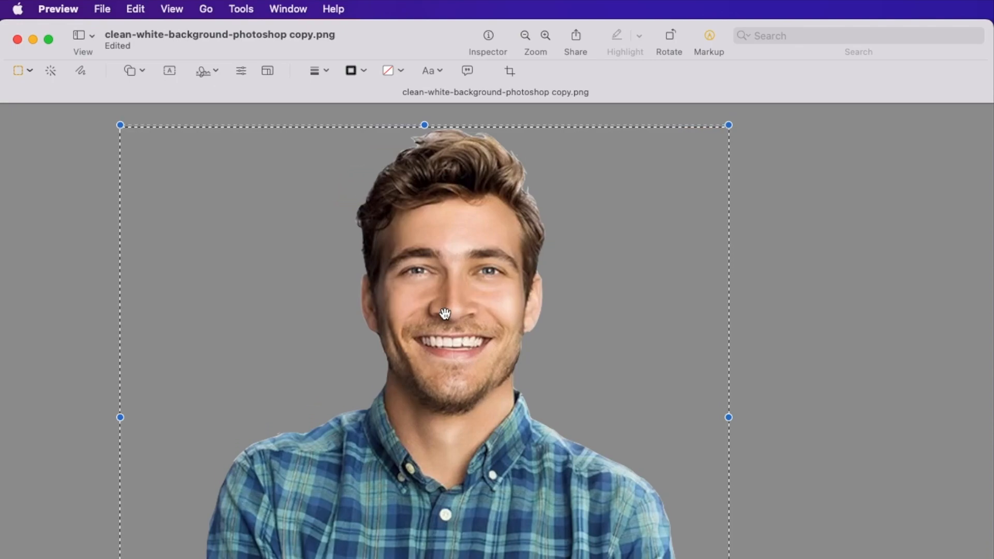
{"action": "left_click", "coordinate": [139, 8]}
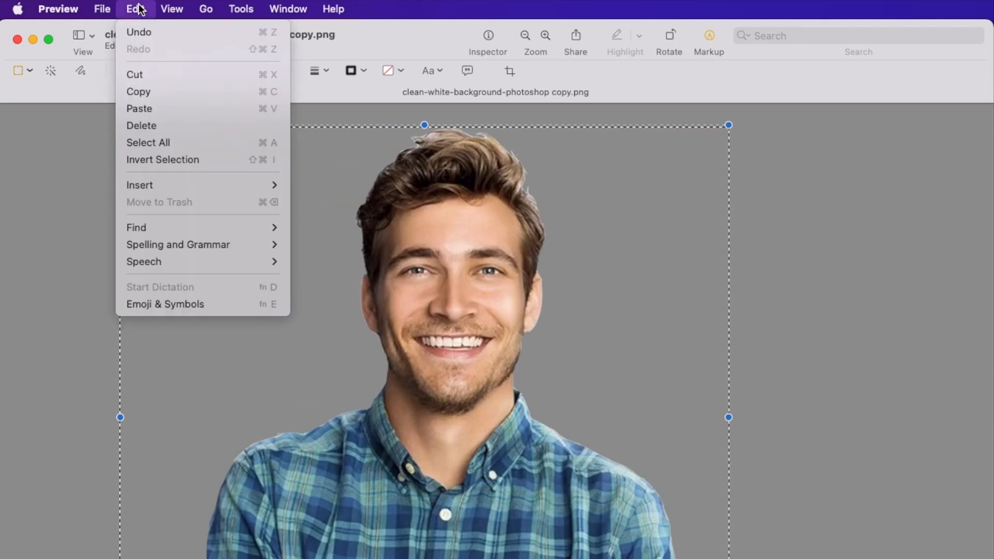
{"action": "left_click", "coordinate": [151, 91]}
Move the portrait window aside, open the church interior screenshot from the desktop and enlarge its window to show the whole picture.
{"action": "left_click_drag", "start_coordinate": [379, 31], "coordinate": [970, 30]}
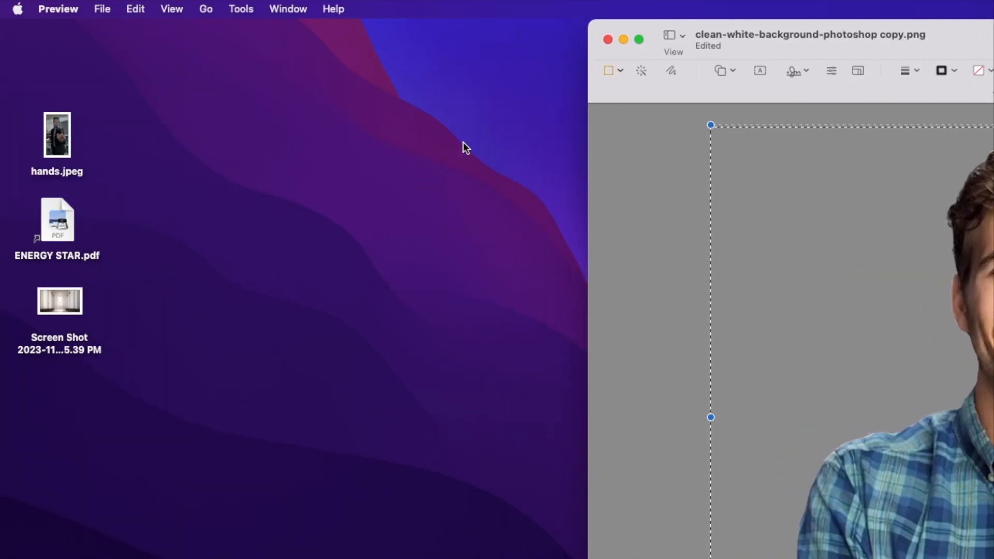
{"action": "double_click", "coordinate": [53, 306]}
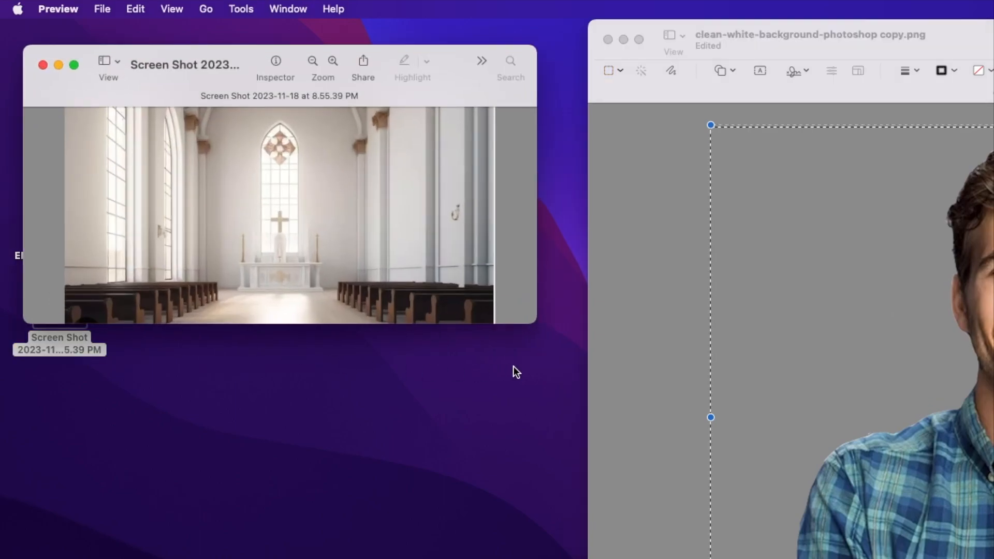
{"action": "left_click_drag", "start_coordinate": [537, 326], "coordinate": [686, 537]}
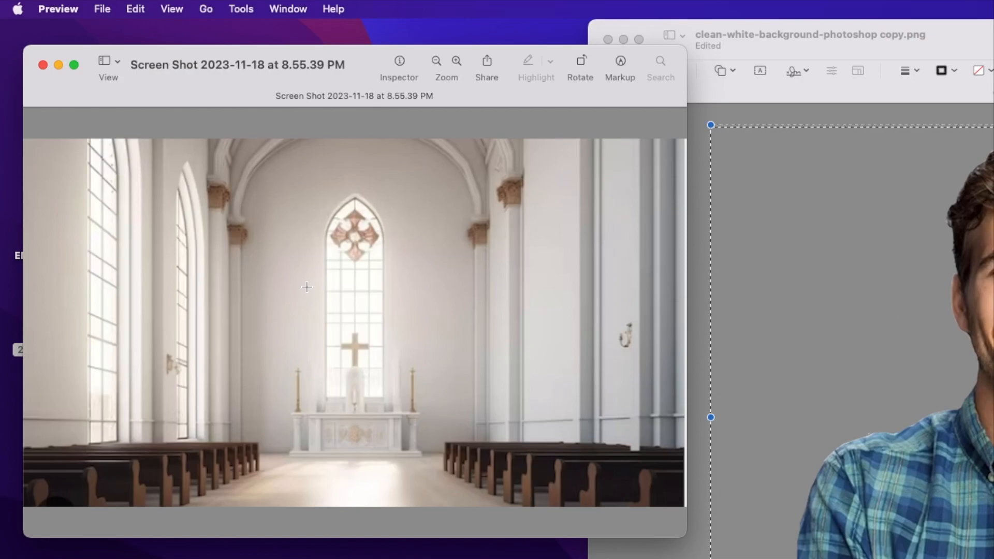
Paste the cutout into the church image and scale it down until the man's whole head fits over the background.
{"action": "key", "text": "super+v"}
{"action": "left_click_drag", "start_coordinate": [317, 288], "coordinate": [406, 552]}
{"action": "left_click_drag", "start_coordinate": [491, 298], "coordinate": [449, 344]}
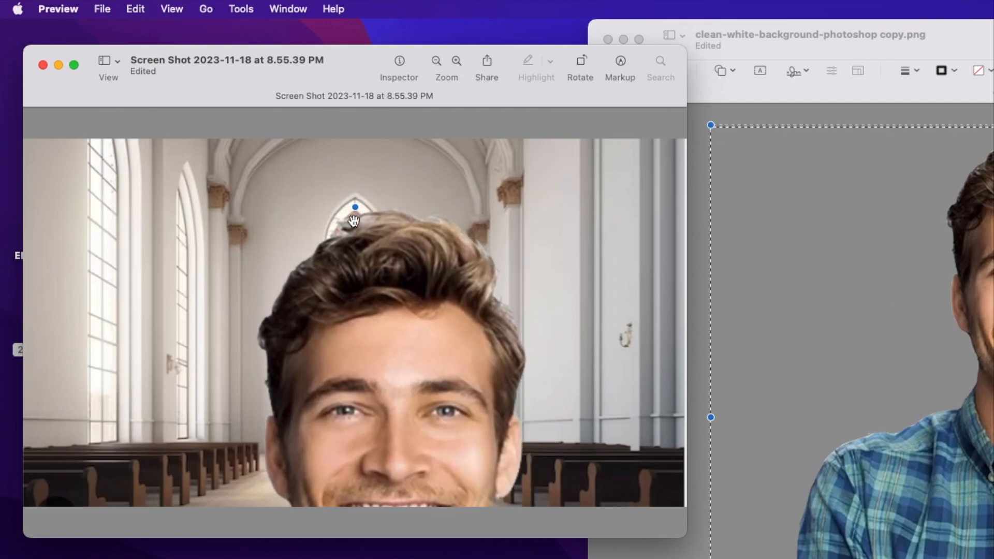
{"action": "left_click_drag", "start_coordinate": [356, 207], "coordinate": [355, 318]}
{"action": "left_click_drag", "start_coordinate": [383, 376], "coordinate": [483, 247]}
{"action": "left_click_drag", "start_coordinate": [82, 188], "coordinate": [191, 263]}
{"action": "left_click_drag", "start_coordinate": [482, 404], "coordinate": [389, 293]}
{"action": "left_click_drag", "start_coordinate": [81, 162], "coordinate": [191, 263]}
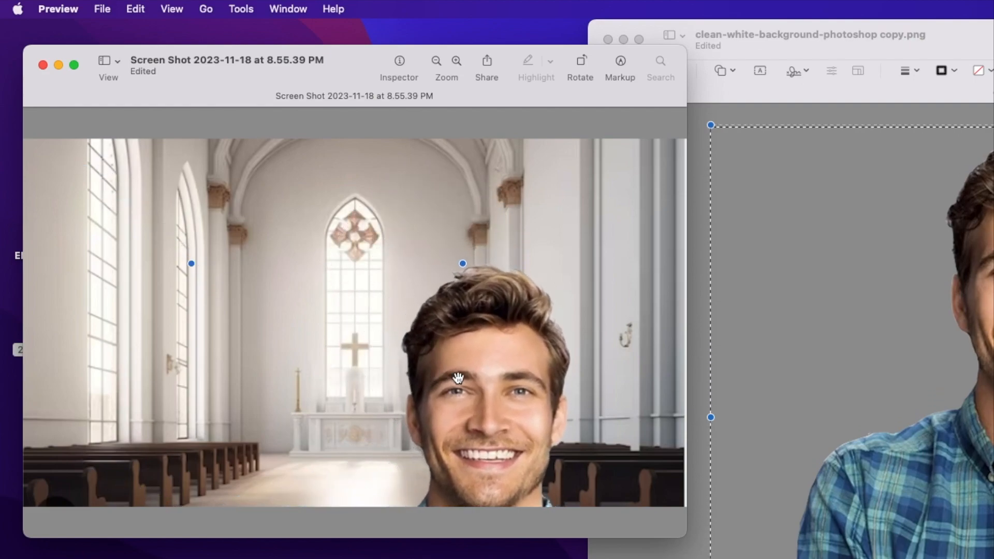
Shrink the pasted man further and place him just right of the altar, with his folded arms at the picture's lower edge.
{"action": "left_click_drag", "start_coordinate": [459, 378], "coordinate": [456, 305]}
{"action": "left_click_drag", "start_coordinate": [192, 192], "coordinate": [289, 283]}
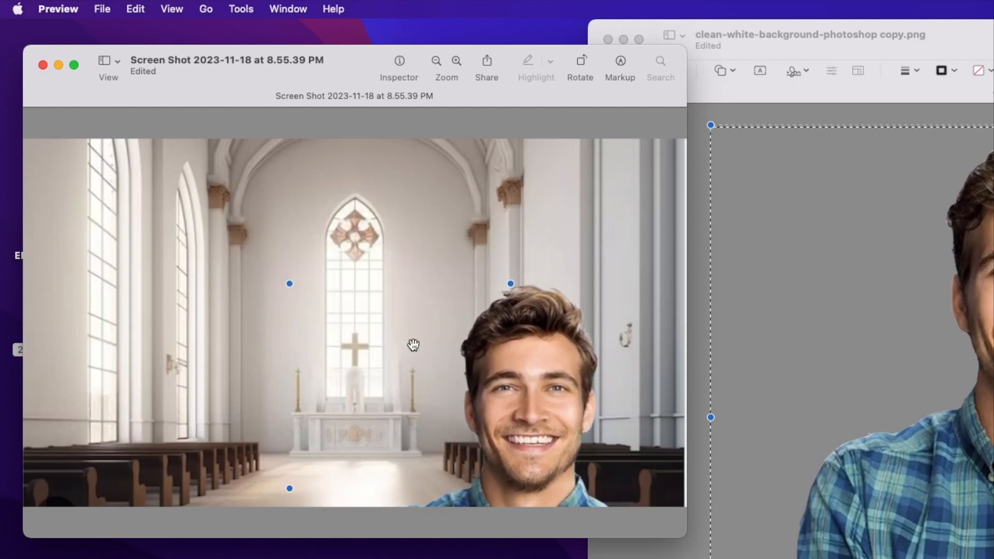
{"action": "left_click_drag", "start_coordinate": [548, 385], "coordinate": [490, 275]}
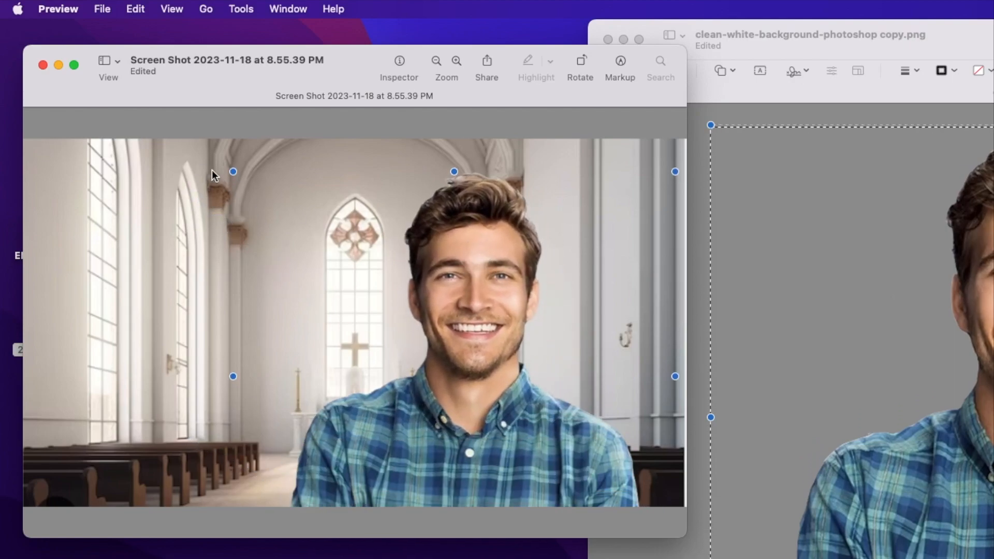
{"action": "left_click_drag", "start_coordinate": [232, 171], "coordinate": [308, 273]}
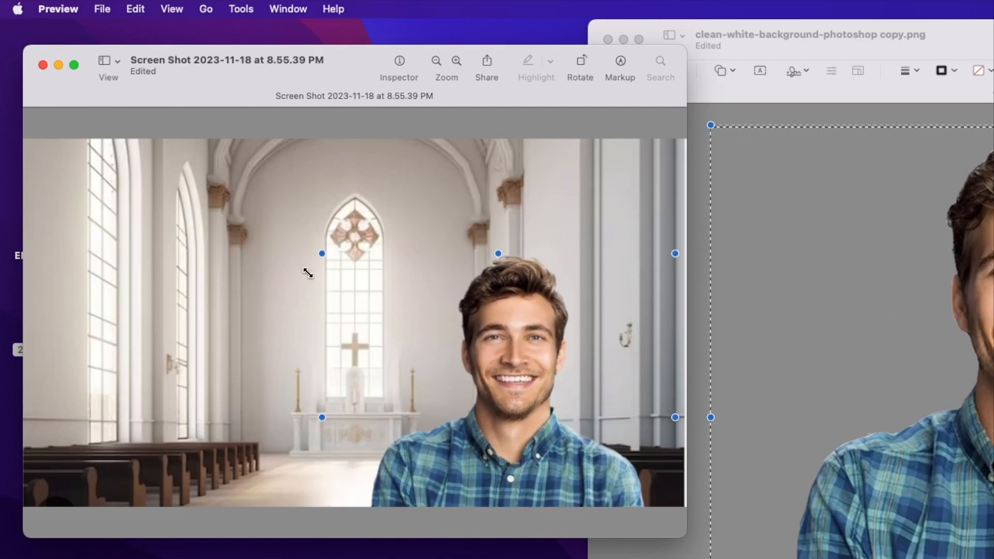
{"action": "left_click_drag", "start_coordinate": [511, 378], "coordinate": [486, 305]}
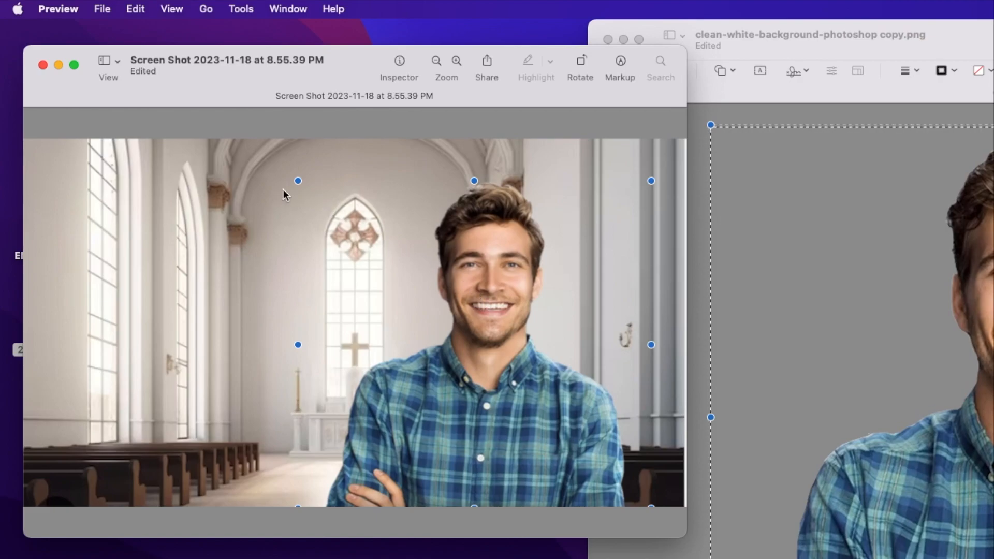
{"action": "left_click_drag", "start_coordinate": [298, 182], "coordinate": [344, 223]}
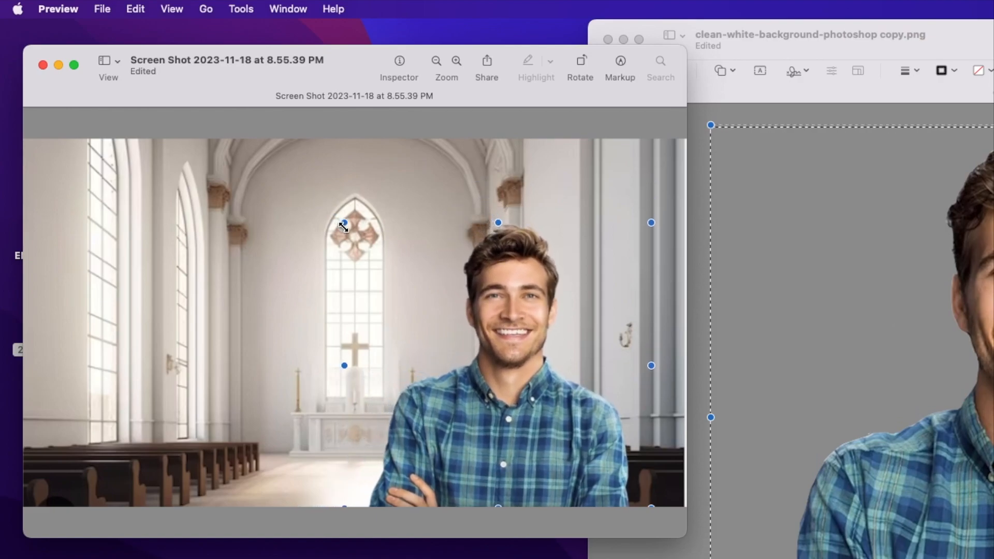
{"action": "left_click_drag", "start_coordinate": [496, 377], "coordinate": [475, 379]}
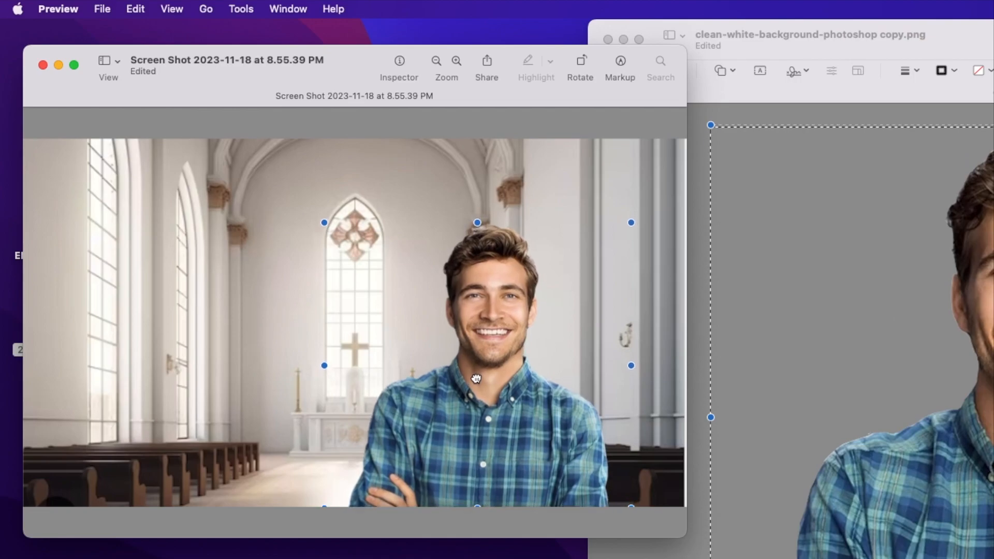
{"action": "left_click", "coordinate": [173, 376]}
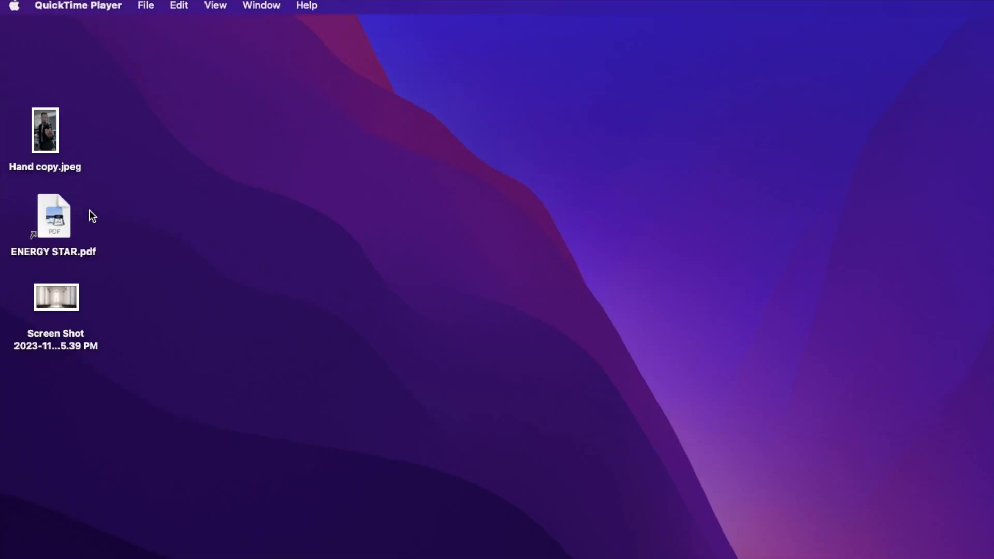
Open Hand copy.jpeg from the desktop and show the Markup toolbar.
{"action": "double_click", "coordinate": [46, 123]}
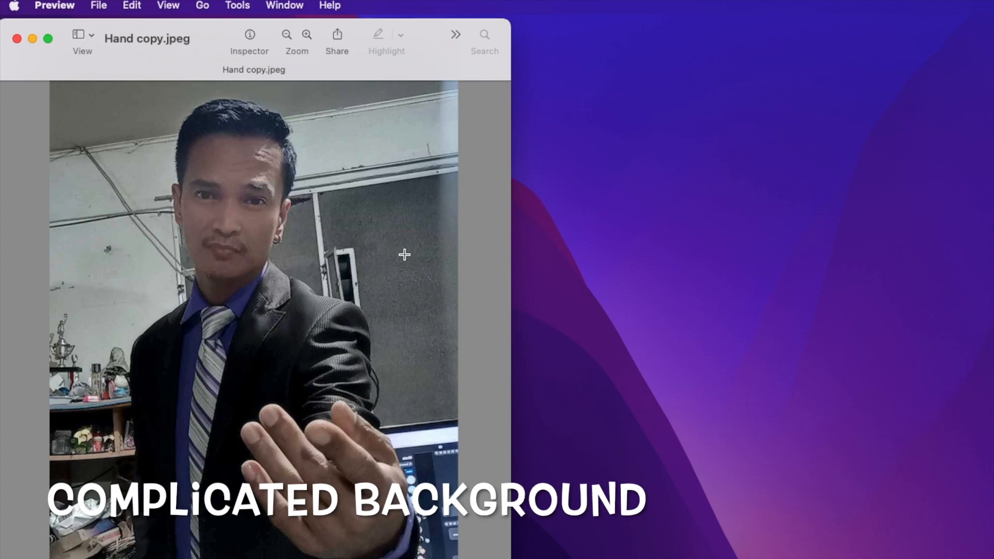
{"action": "left_click", "coordinate": [174, 5]}
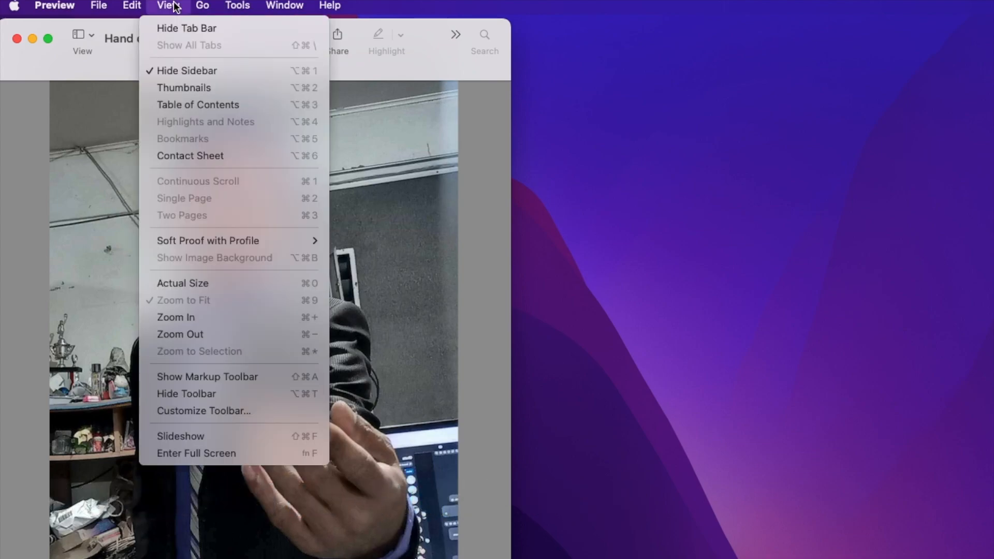
{"action": "left_click", "coordinate": [203, 381]}
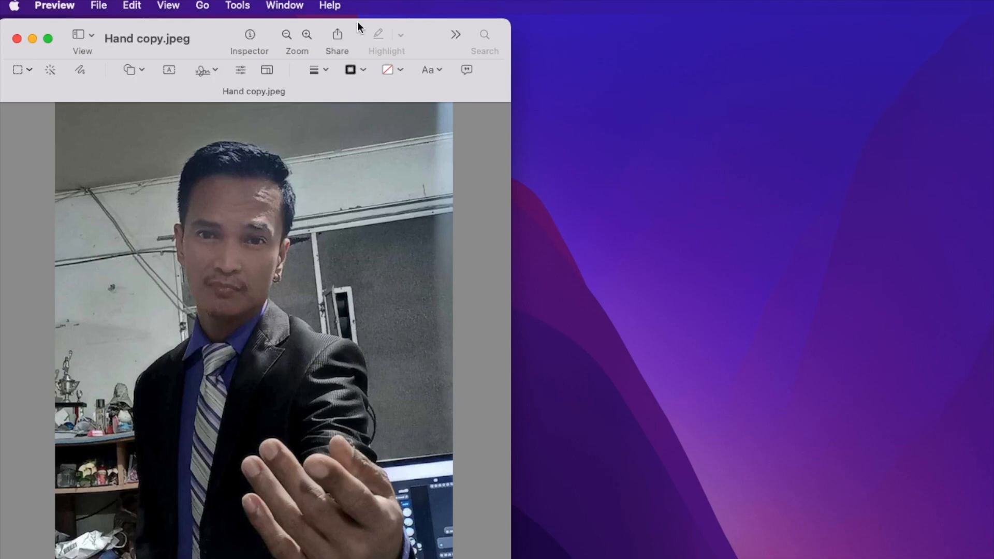
Outline the ceiling and wall areas left of the man's hair down to his ear with Lasso Selection and delete them, converting to PNG.
{"action": "left_click", "coordinate": [310, 30]}
{"action": "left_click", "coordinate": [310, 30]}
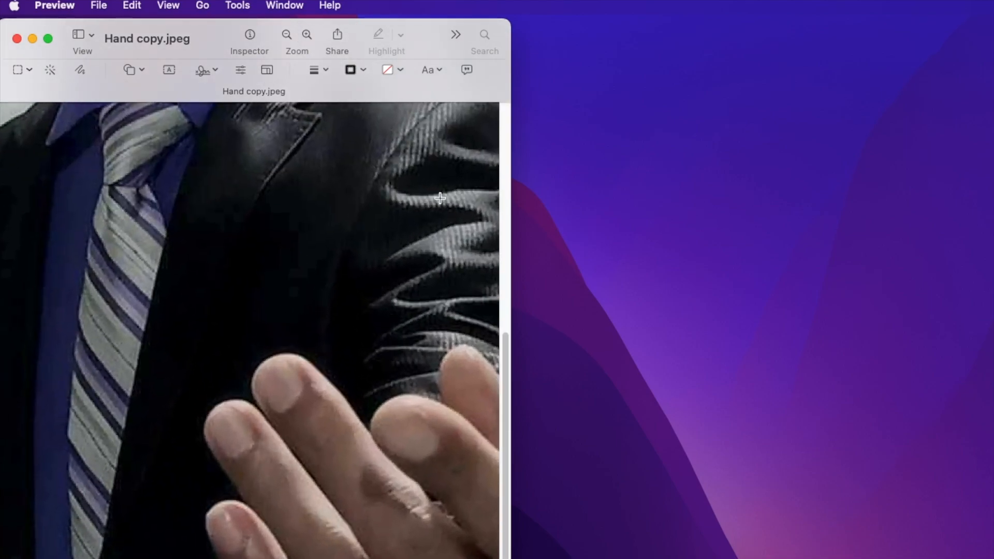
{"action": "left_click_drag", "start_coordinate": [506, 411], "coordinate": [505, 163]}
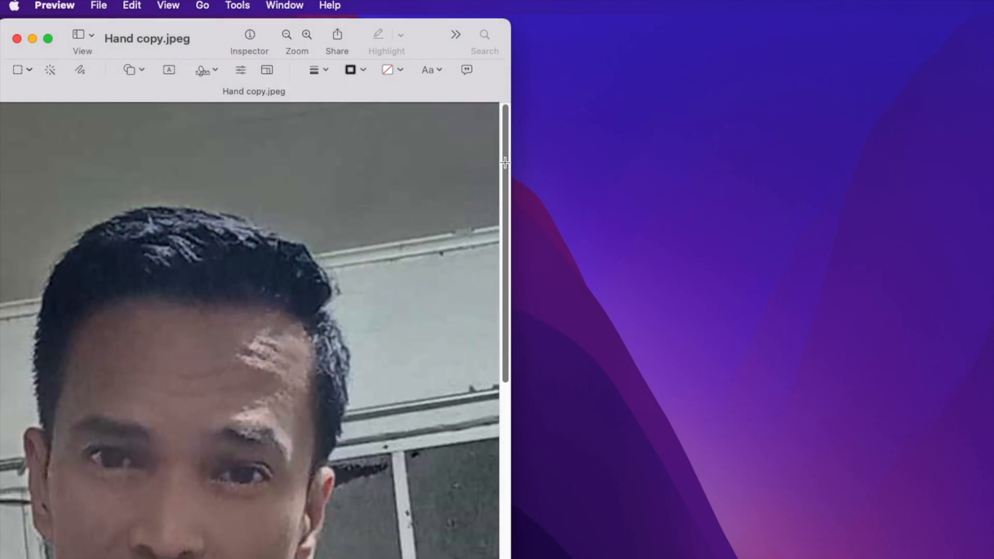
{"action": "left_click", "coordinate": [29, 71]}
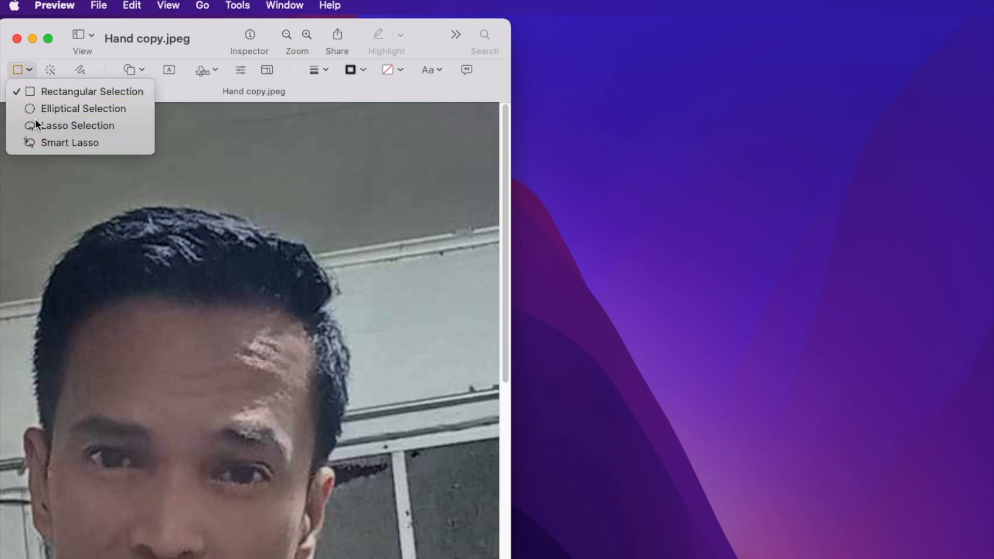
{"action": "left_click", "coordinate": [62, 125]}
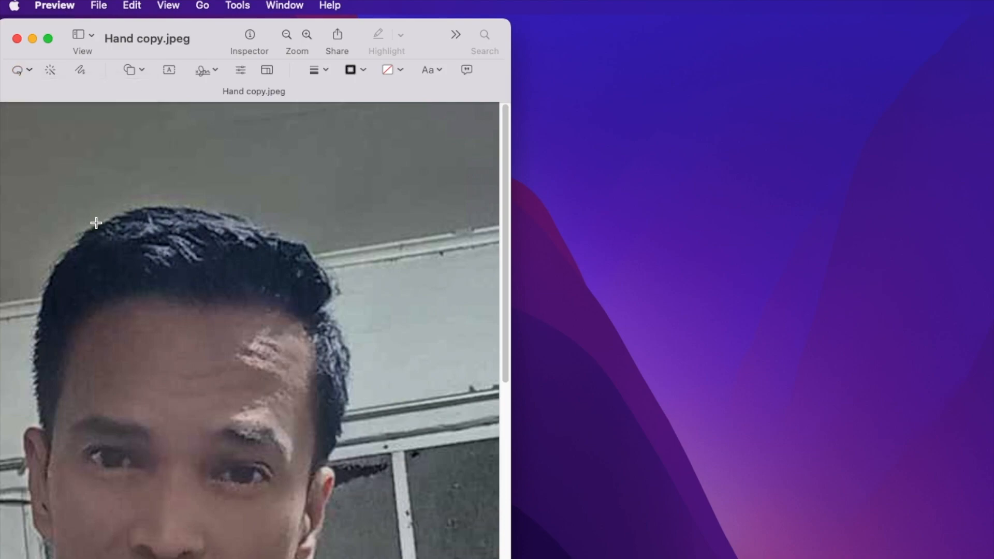
{"action": "mouse_move", "coordinate": [89, 230]}
{"action": "left_mouse_down"}
{"action": "mouse_move", "coordinate": [4, 311]}
{"action": "mouse_move", "coordinate": [27, 249]}
{"action": "mouse_move", "coordinate": [270, 161]}
{"action": "mouse_move", "coordinate": [379, 162]}
{"action": "mouse_move", "coordinate": [404, 202]}
{"action": "mouse_move", "coordinate": [390, 220]}
{"action": "left_mouse_up"}
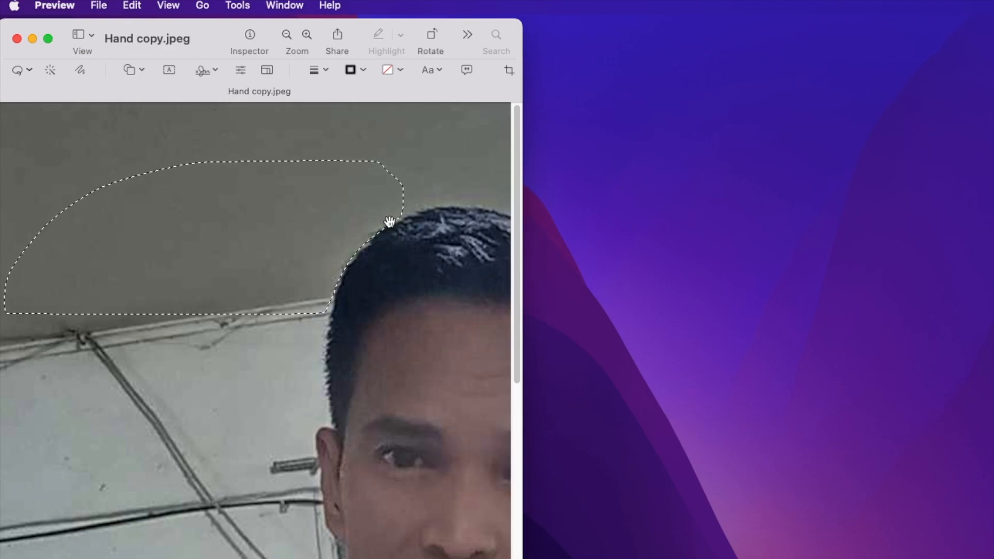
{"action": "key", "text": "Delete"}
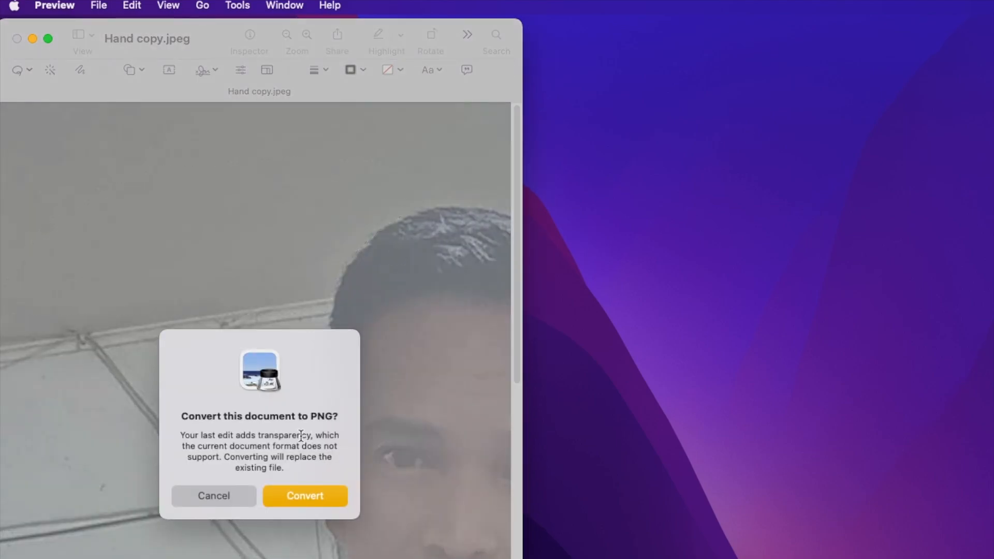
{"action": "left_click", "coordinate": [304, 496]}
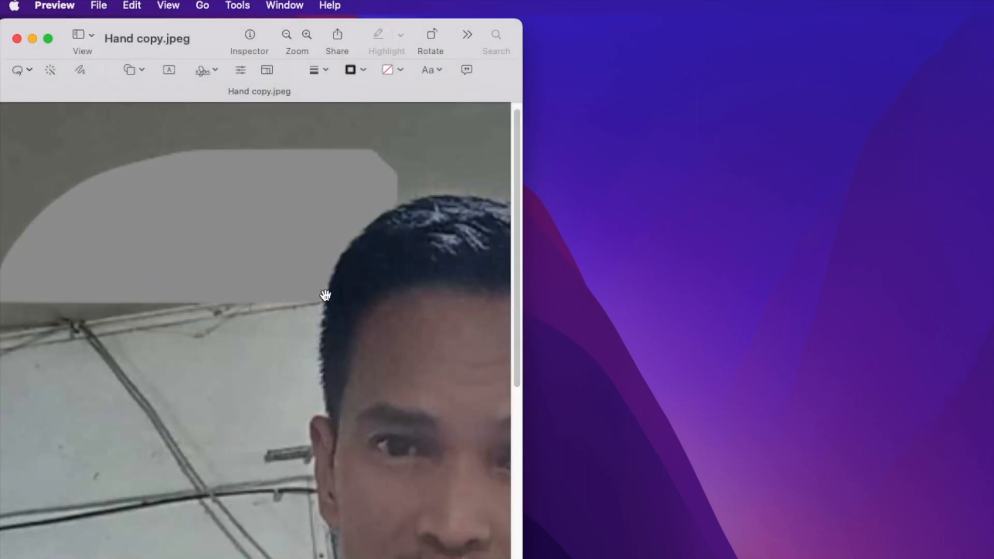
{"action": "mouse_move", "coordinate": [319, 325]}
{"action": "left_mouse_down"}
{"action": "mouse_move", "coordinate": [326, 418]}
{"action": "mouse_move", "coordinate": [297, 409]}
{"action": "mouse_move", "coordinate": [223, 306]}
{"action": "mouse_move", "coordinate": [296, 275]}
{"action": "mouse_move", "coordinate": [327, 293]}
{"action": "left_mouse_up"}
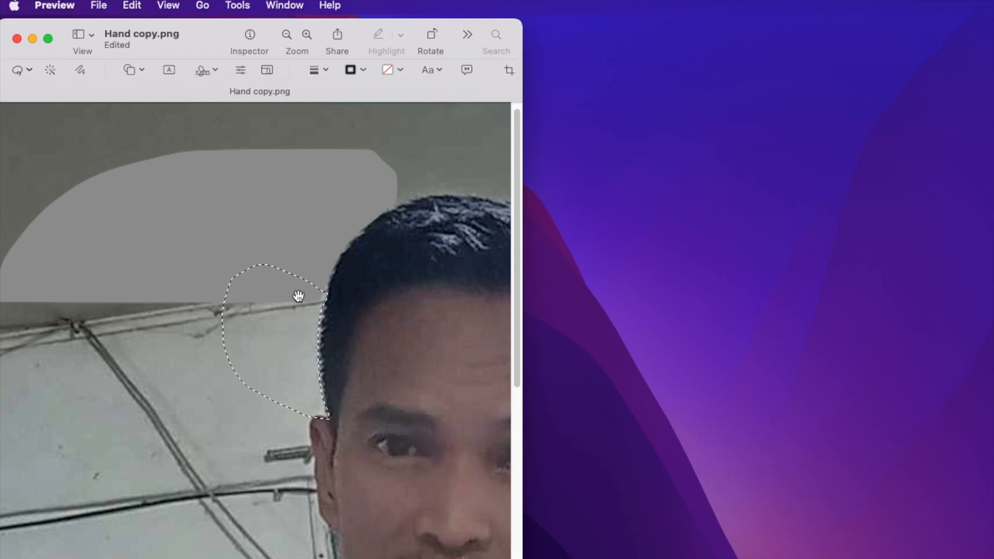
{"action": "key", "text": "Delete"}
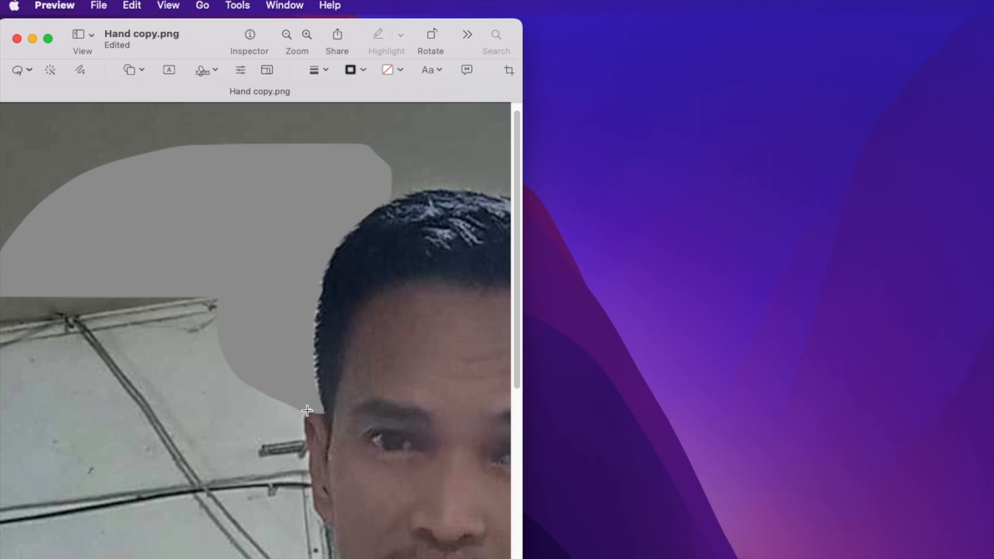
Outline the wall area beside the man's ear with Lasso Selection, delete it, and close Hand copy.png.
{"action": "mouse_move", "coordinate": [304, 426]}
{"action": "left_mouse_down"}
{"action": "mouse_move", "coordinate": [212, 485]}
{"action": "mouse_move", "coordinate": [90, 331]}
{"action": "mouse_move", "coordinate": [247, 291]}
{"action": "mouse_move", "coordinate": [309, 404]}
{"action": "left_mouse_up"}
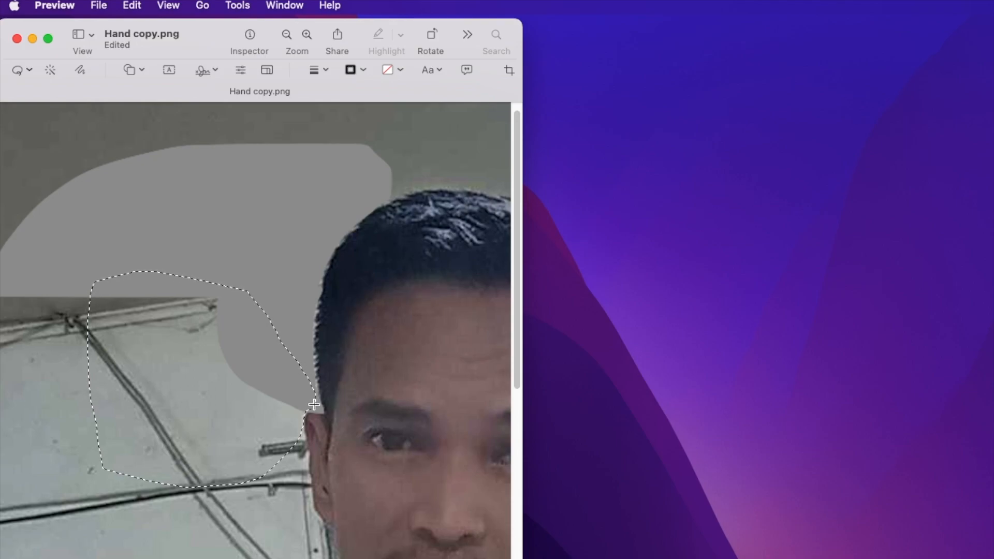
{"action": "key", "text": "Delete"}
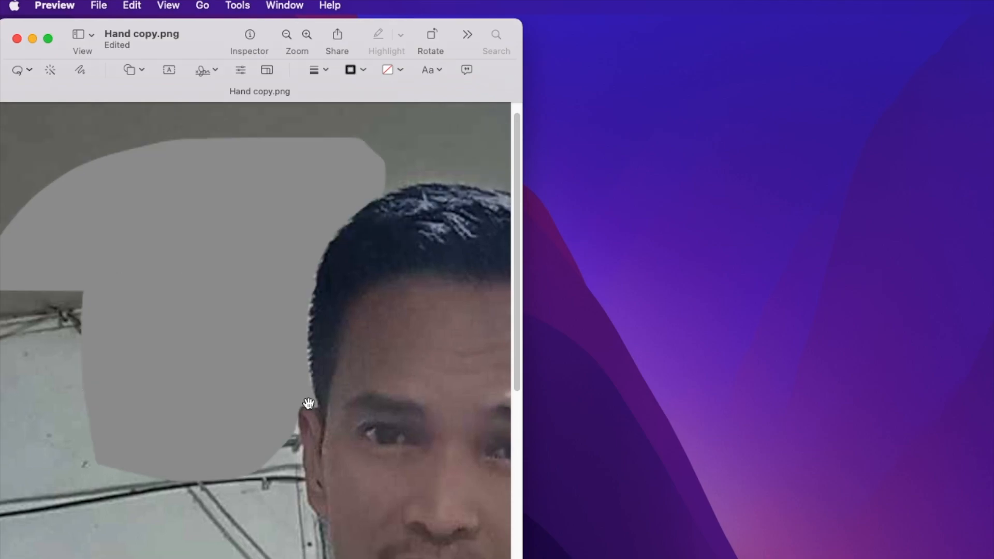
{"action": "left_click", "coordinate": [16, 39]}
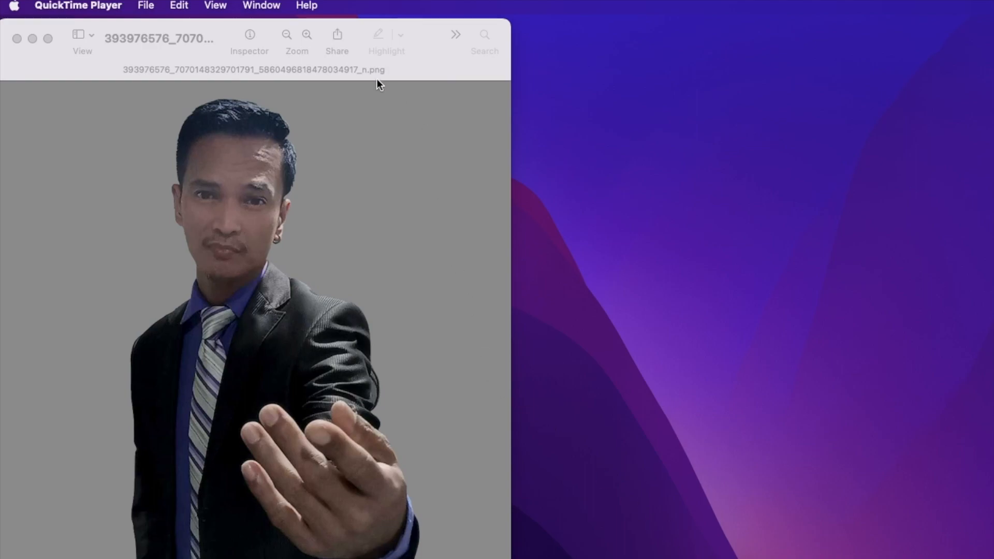
Move the finished cutout's window clear of the desktop files and open the church Screen Shot image.
{"action": "left_click_drag", "start_coordinate": [217, 24], "coordinate": [673, 19]}
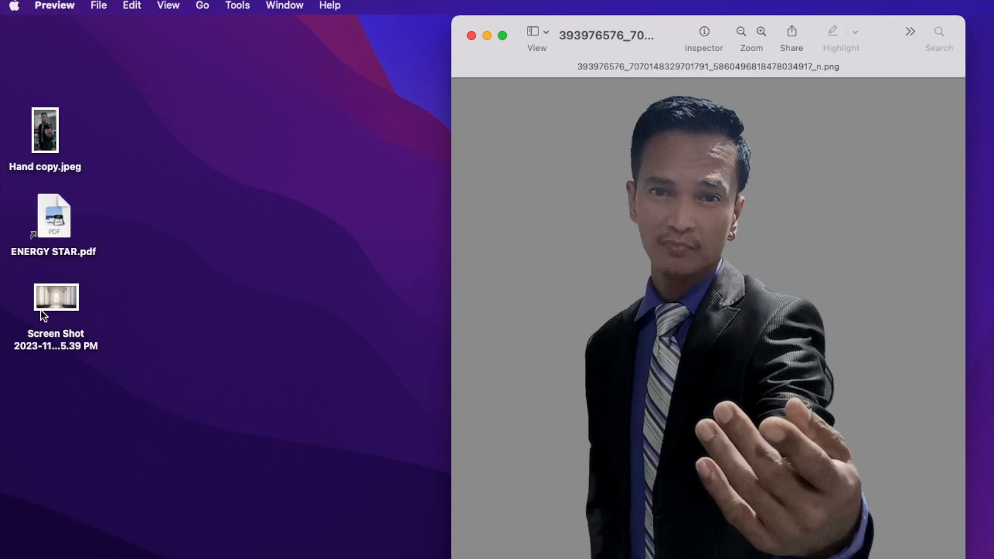
{"action": "double_click", "coordinate": [50, 296]}
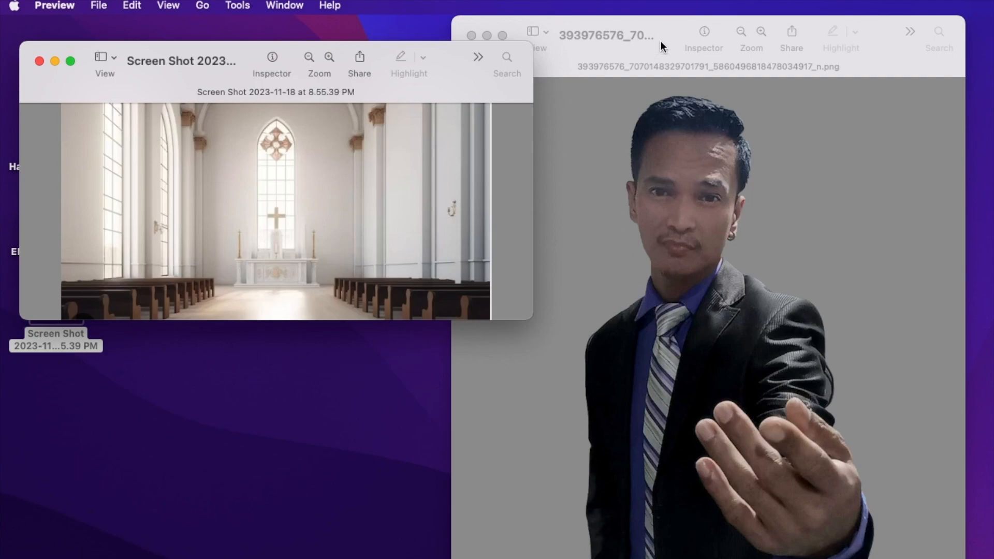
In the finished cutout PNG, make a rectangular selection around the man with the outstretched hand and copy it.
{"action": "left_click", "coordinate": [670, 26]}
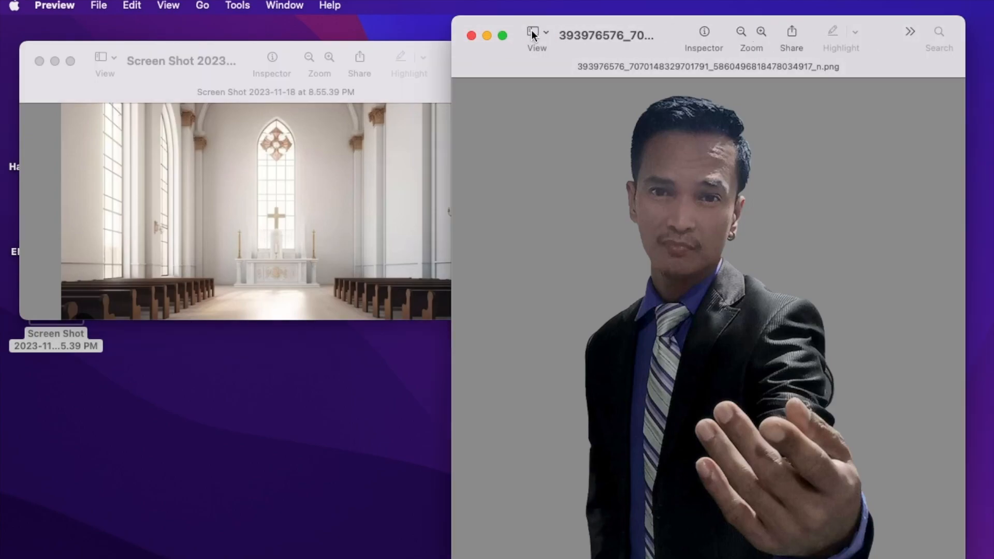
{"action": "left_click", "coordinate": [173, 4]}
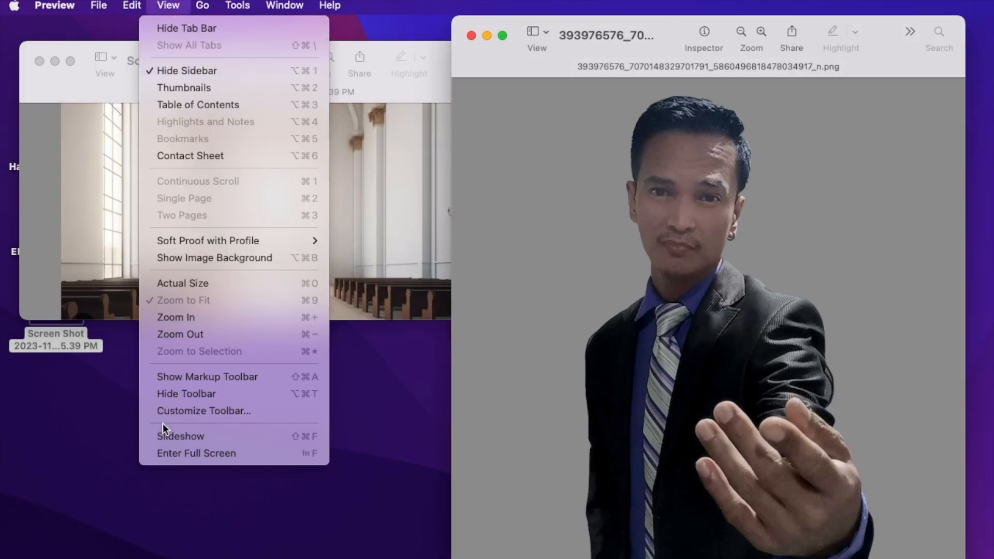
{"action": "left_click", "coordinate": [192, 375]}
{"action": "left_click", "coordinate": [474, 65]}
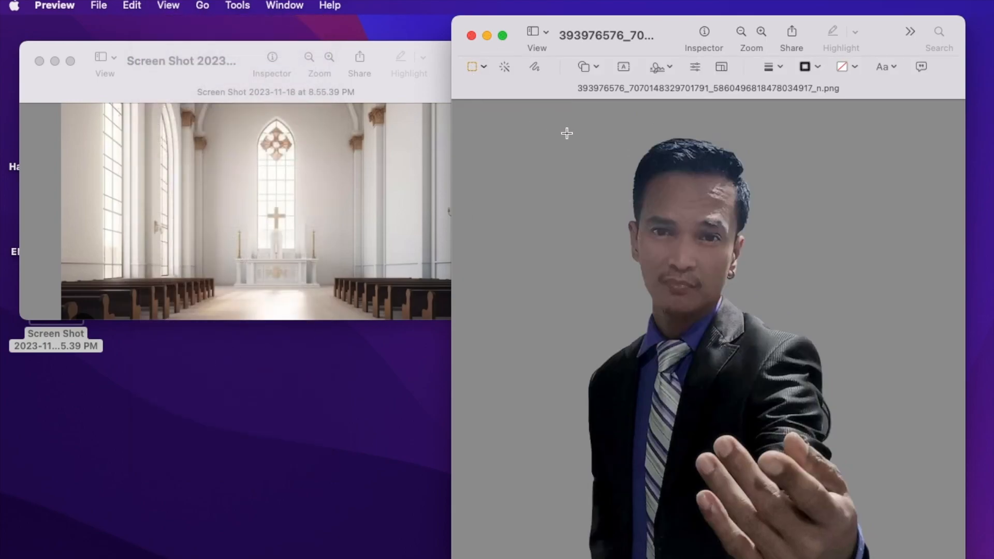
{"action": "left_click_drag", "start_coordinate": [558, 134], "coordinate": [918, 558]}
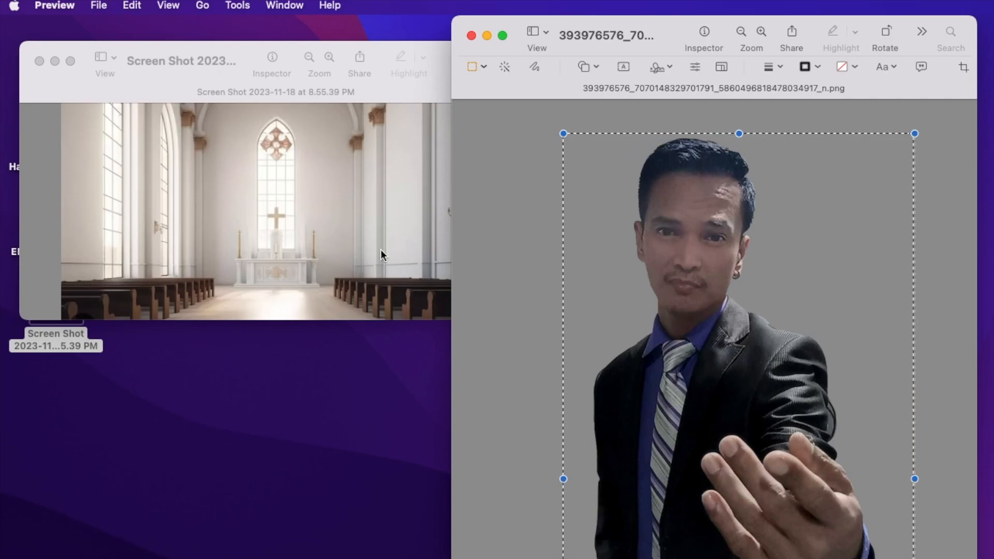
{"action": "left_click", "coordinate": [132, 5]}
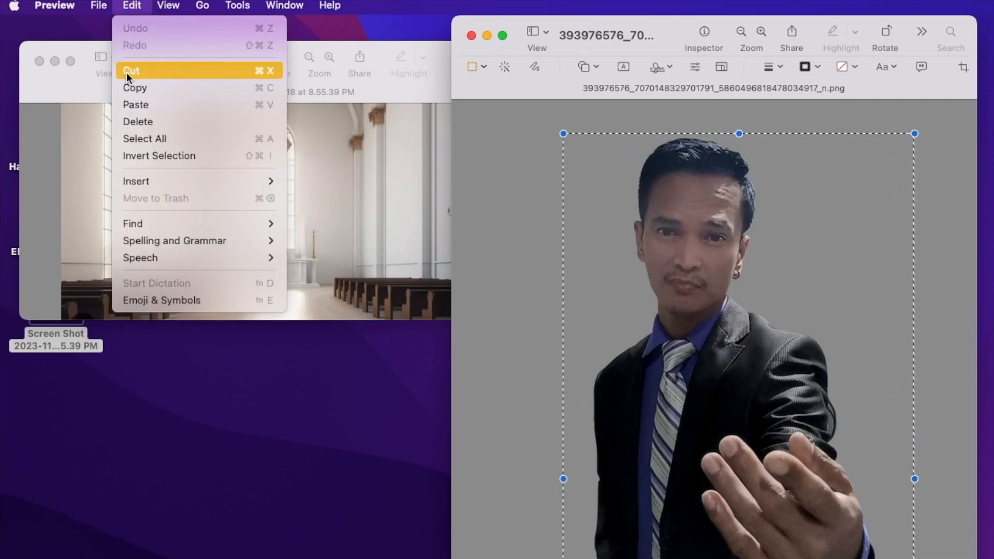
{"action": "left_click", "coordinate": [151, 89]}
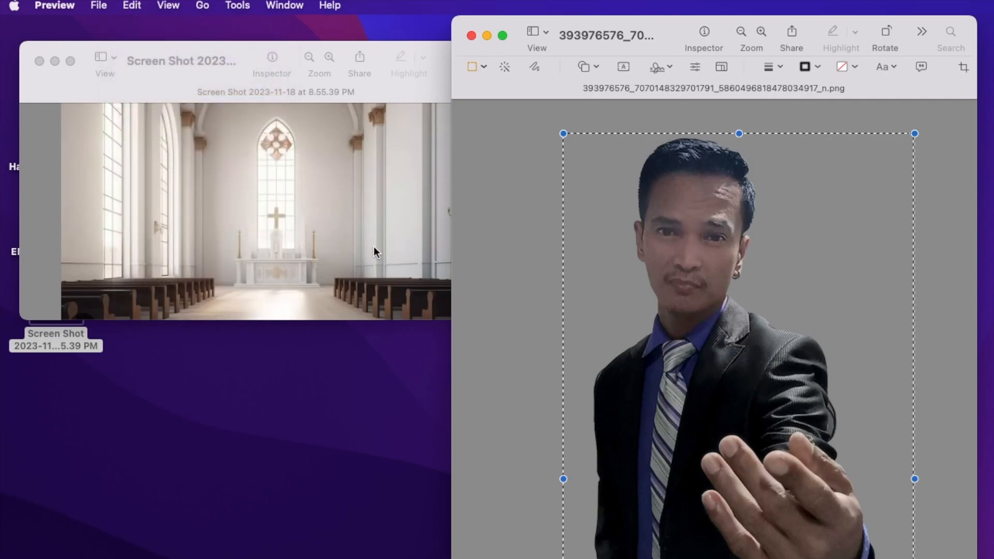
Enlarge the church image's window and paste the copied man into the picture.
{"action": "left_click", "coordinate": [341, 239]}
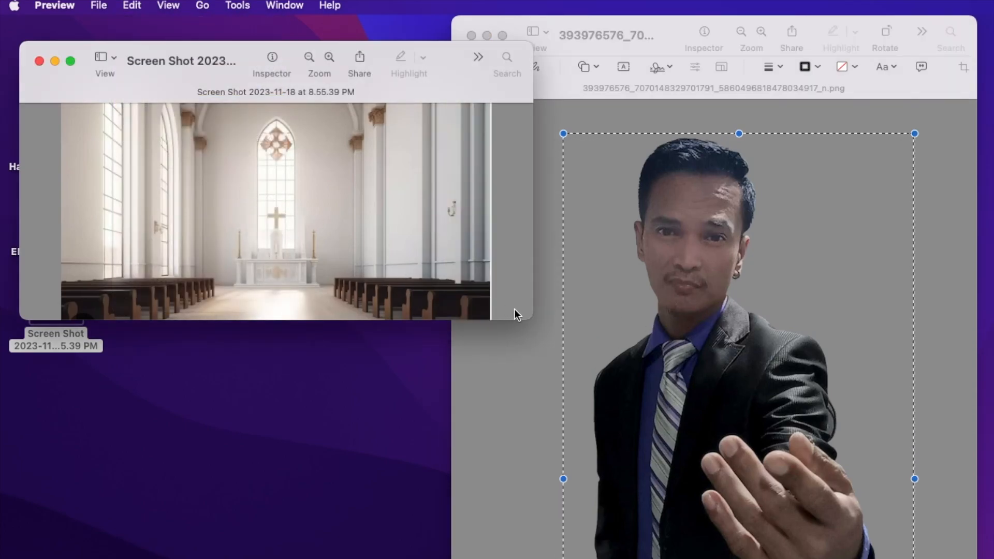
{"action": "left_click_drag", "start_coordinate": [533, 316], "coordinate": [718, 558]}
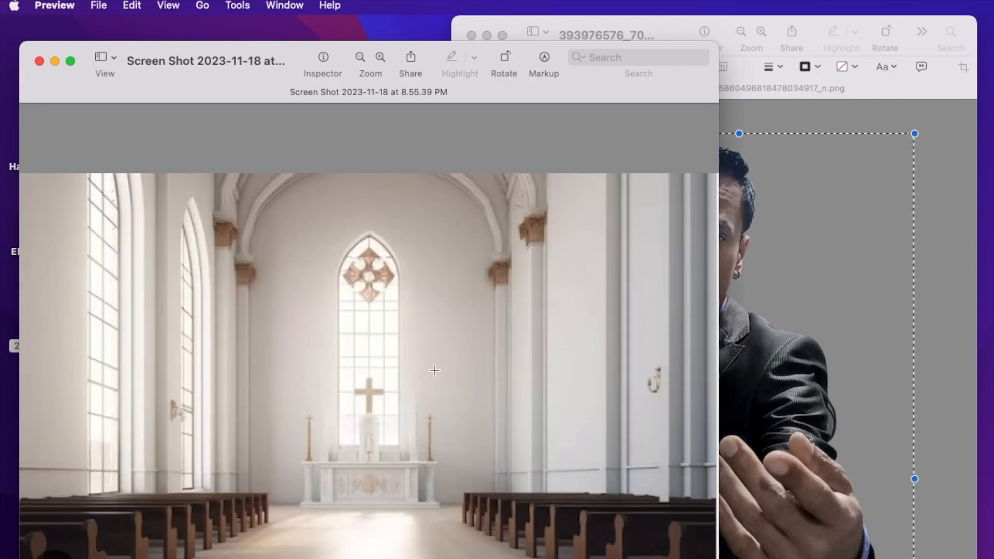
{"action": "left_click", "coordinate": [140, 5]}
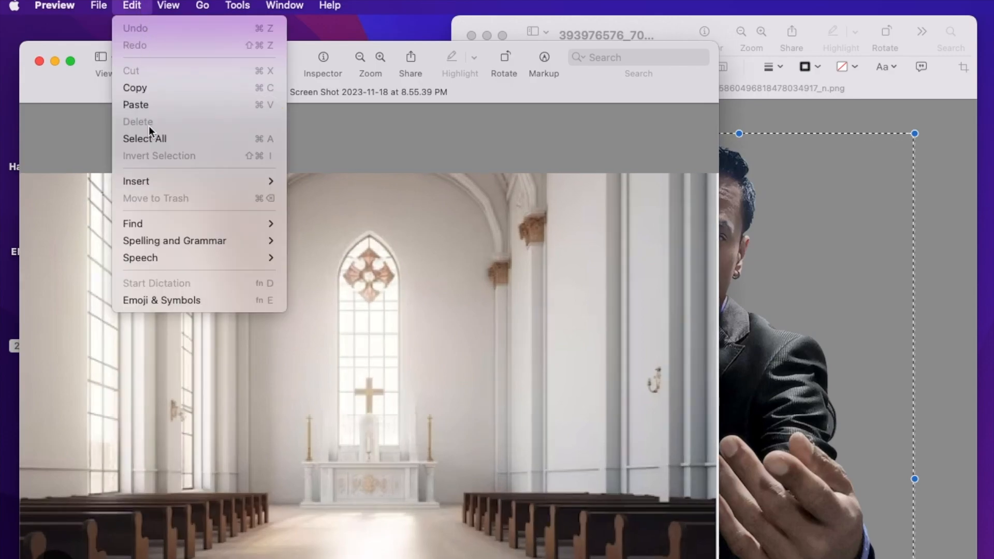
{"action": "left_click", "coordinate": [163, 106]}
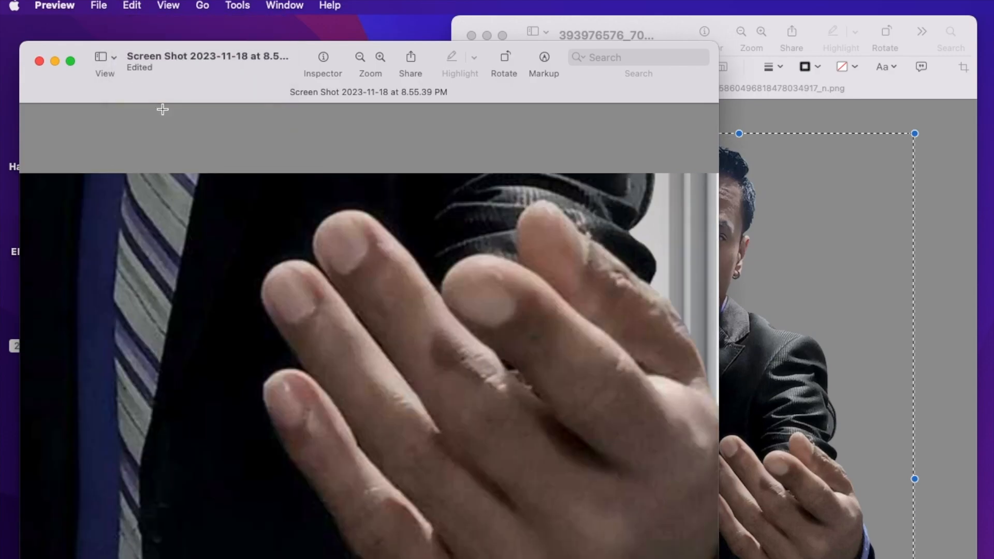
Move the pasted man down until his hair shows below the church arch, and begin scaling him down from the upper corner.
{"action": "left_click_drag", "start_coordinate": [330, 315], "coordinate": [461, 558]}
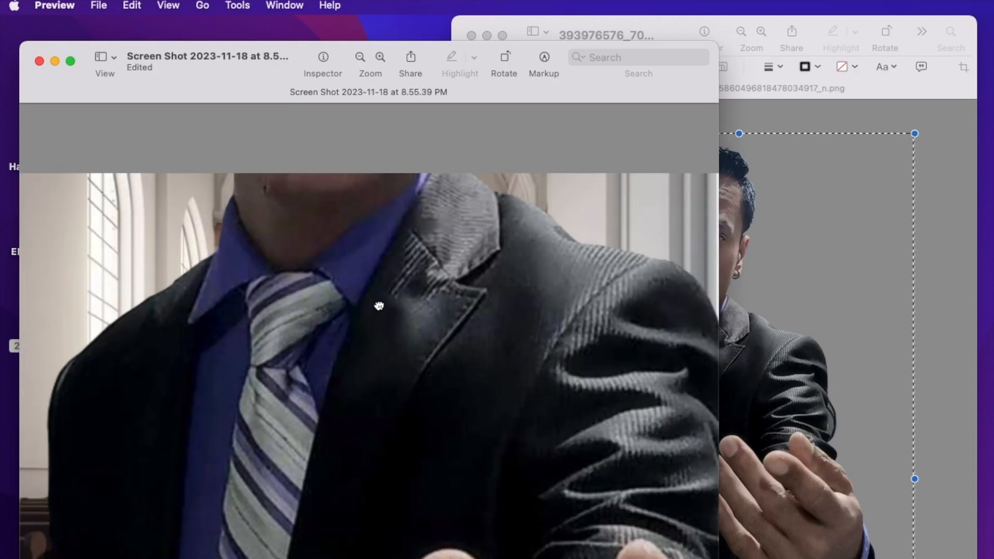
{"action": "left_click_drag", "start_coordinate": [380, 304], "coordinate": [399, 539]}
{"action": "left_click_drag", "start_coordinate": [356, 278], "coordinate": [380, 499]}
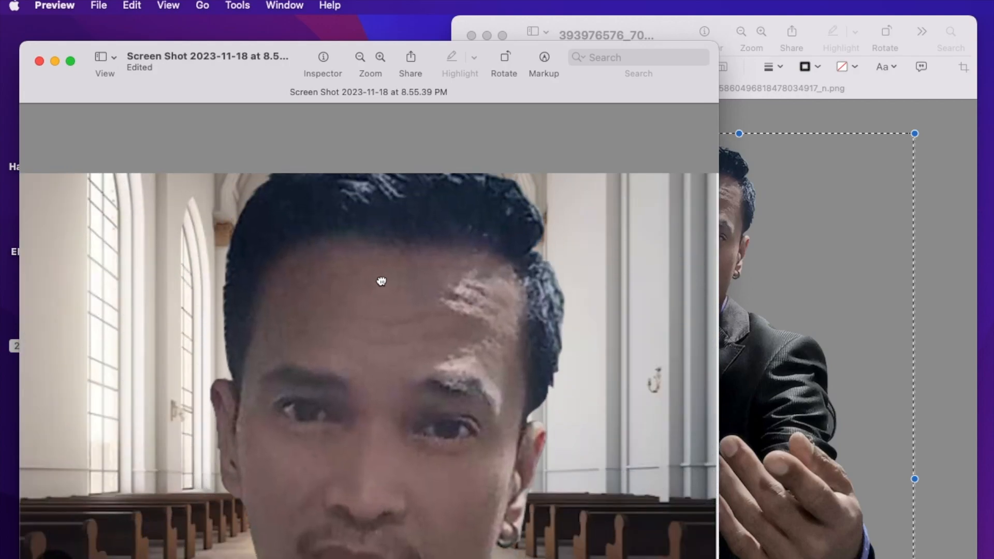
{"action": "left_click_drag", "start_coordinate": [381, 280], "coordinate": [478, 405]}
{"action": "left_click_drag", "start_coordinate": [100, 259], "coordinate": [183, 413]}
{"action": "left_click_drag", "start_coordinate": [455, 467], "coordinate": [382, 325]}
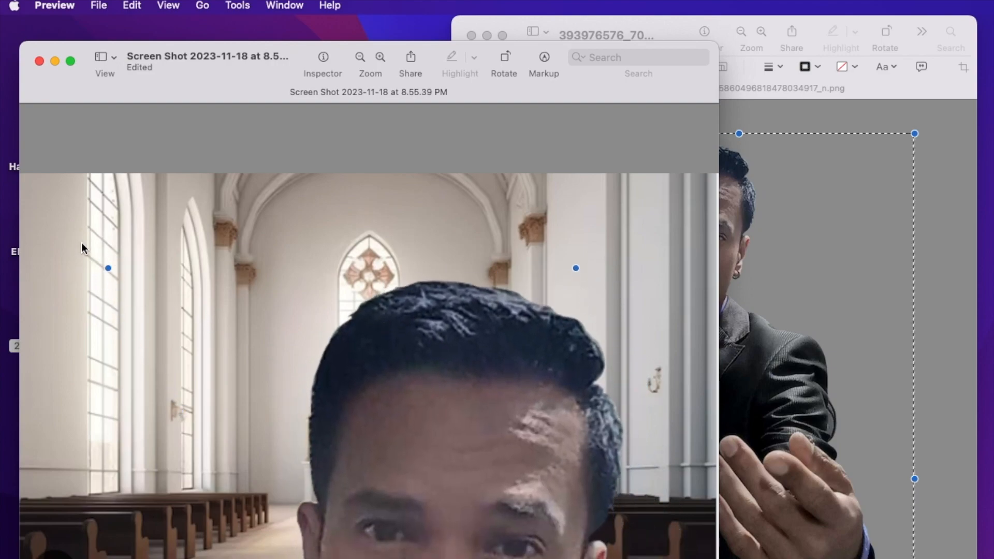
Scale the pasted man down repeatedly and reposition him until his face down to the chin fits inside the church image.
{"action": "left_click_drag", "start_coordinate": [106, 267], "coordinate": [242, 373]}
{"action": "left_click_drag", "start_coordinate": [511, 460], "coordinate": [377, 294]}
{"action": "left_click_drag", "start_coordinate": [111, 232], "coordinate": [252, 343]}
{"action": "left_click_drag", "start_coordinate": [472, 457], "coordinate": [436, 324]}
{"action": "left_click_drag", "start_coordinate": [142, 228], "coordinate": [300, 353]}
{"action": "left_click_drag", "start_coordinate": [434, 441], "coordinate": [408, 302]}
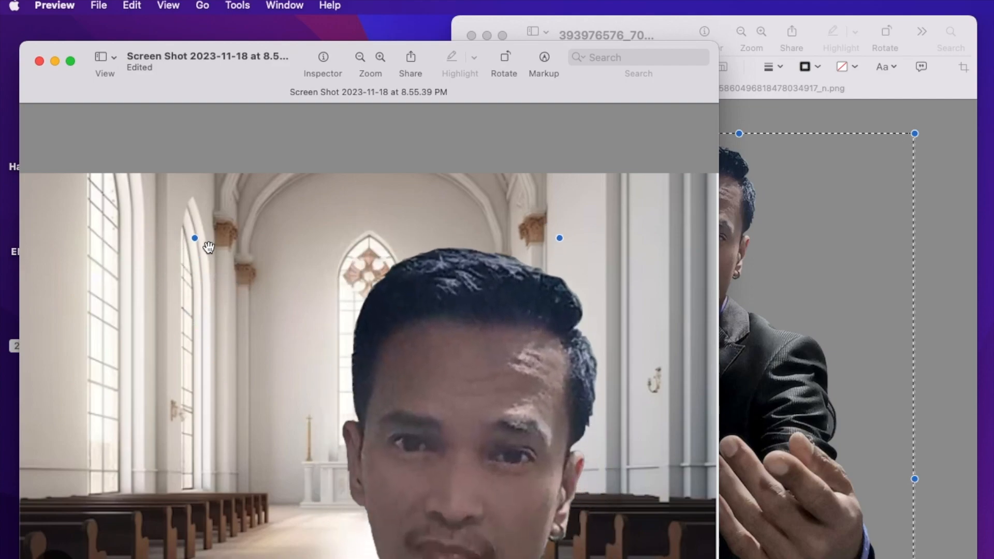
{"action": "left_click_drag", "start_coordinate": [194, 237], "coordinate": [305, 320]}
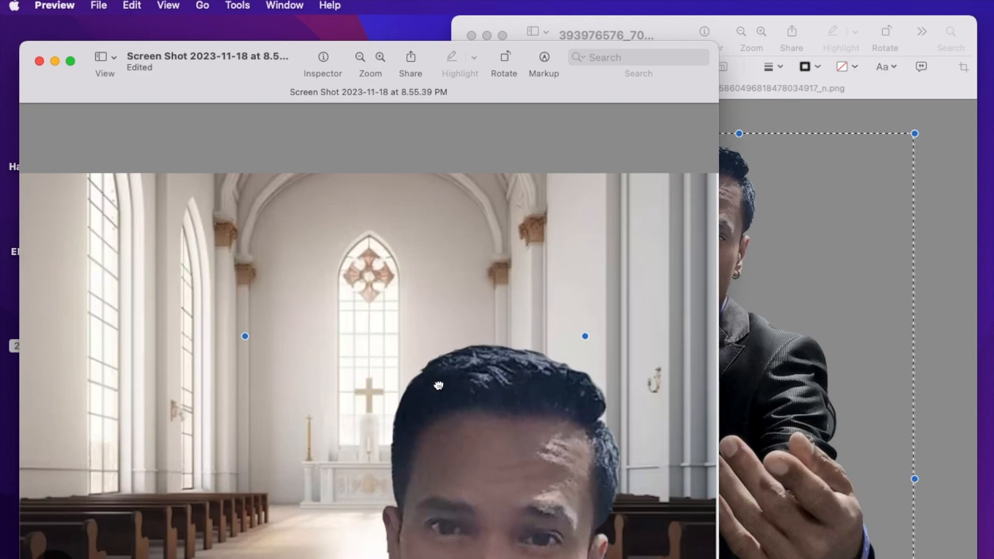
{"action": "left_click_drag", "start_coordinate": [437, 391], "coordinate": [409, 288]}
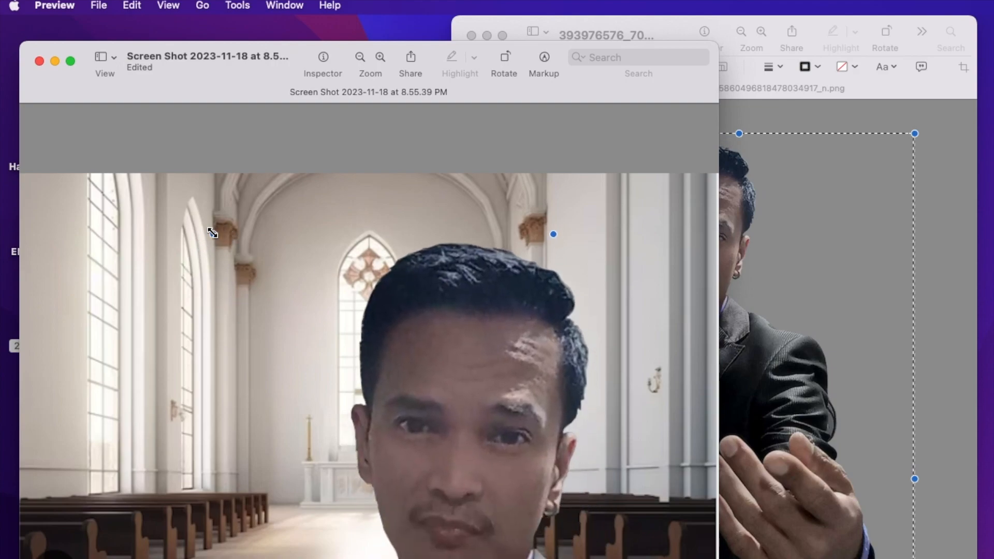
Reduce the man further and move him up so his head, tie and shoulders fit in front of the altar area.
{"action": "left_click_drag", "start_coordinate": [213, 234], "coordinate": [310, 394]}
{"action": "left_click_drag", "start_coordinate": [432, 421], "coordinate": [399, 282]}
{"action": "left_click_drag", "start_coordinate": [195, 217], "coordinate": [293, 316]}
{"action": "left_click_drag", "start_coordinate": [489, 412], "coordinate": [491, 320]}
{"action": "left_click_drag", "start_coordinate": [259, 238], "coordinate": [359, 344]}
{"action": "left_click_drag", "start_coordinate": [521, 411], "coordinate": [508, 274]}
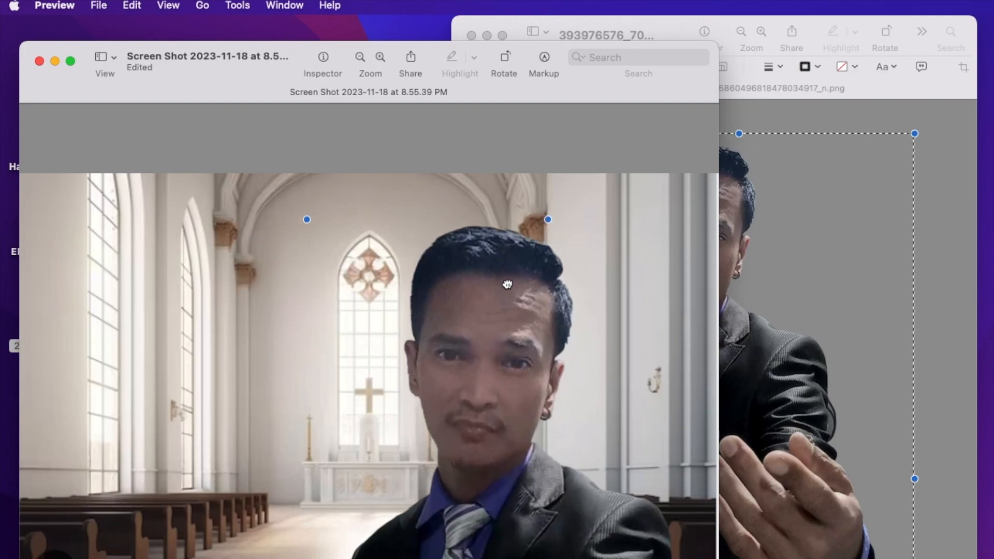
{"action": "left_click_drag", "start_coordinate": [299, 214], "coordinate": [413, 360]}
{"action": "left_click_drag", "start_coordinate": [539, 445], "coordinate": [491, 293]}
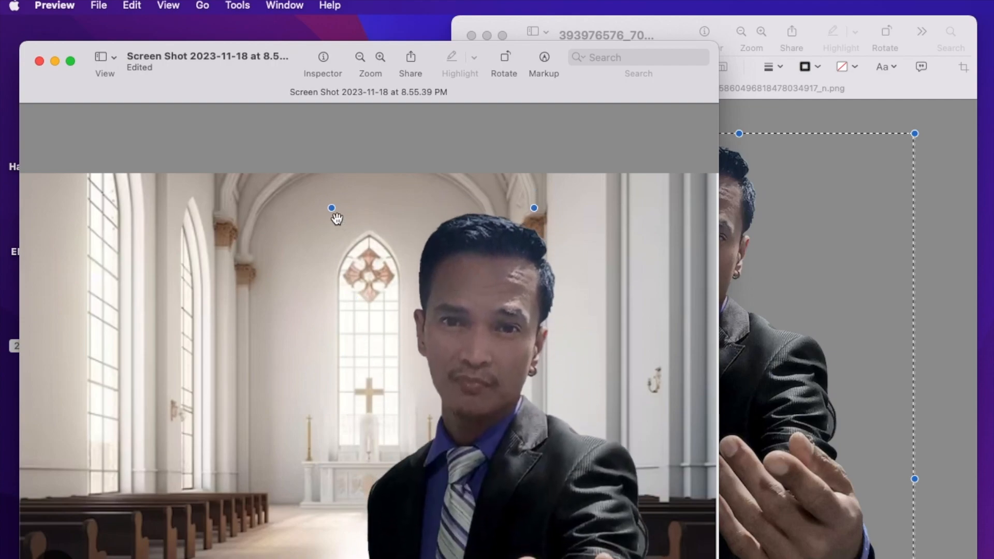
Shrink the man until his whole outstretched hand fits in the picture, and place him just right of the altar.
{"action": "left_click_drag", "start_coordinate": [332, 208], "coordinate": [437, 340]}
{"action": "left_click_drag", "start_coordinate": [532, 412], "coordinate": [467, 245]}
{"action": "left_click_drag", "start_coordinate": [344, 186], "coordinate": [425, 299]}
{"action": "left_click_drag", "start_coordinate": [522, 387], "coordinate": [486, 291]}
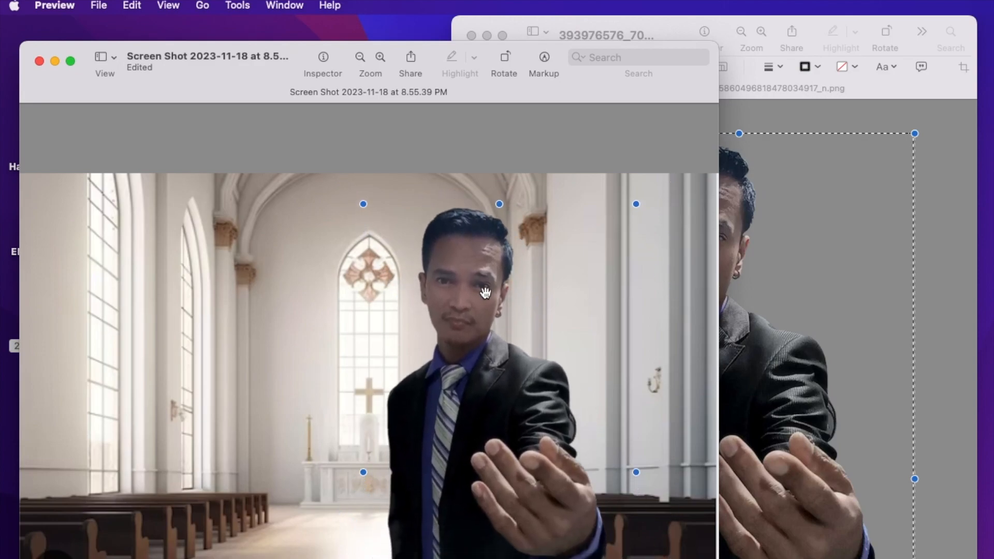
{"action": "left_click_drag", "start_coordinate": [360, 202], "coordinate": [415, 266]}
{"action": "left_click_drag", "start_coordinate": [486, 368], "coordinate": [478, 308]}
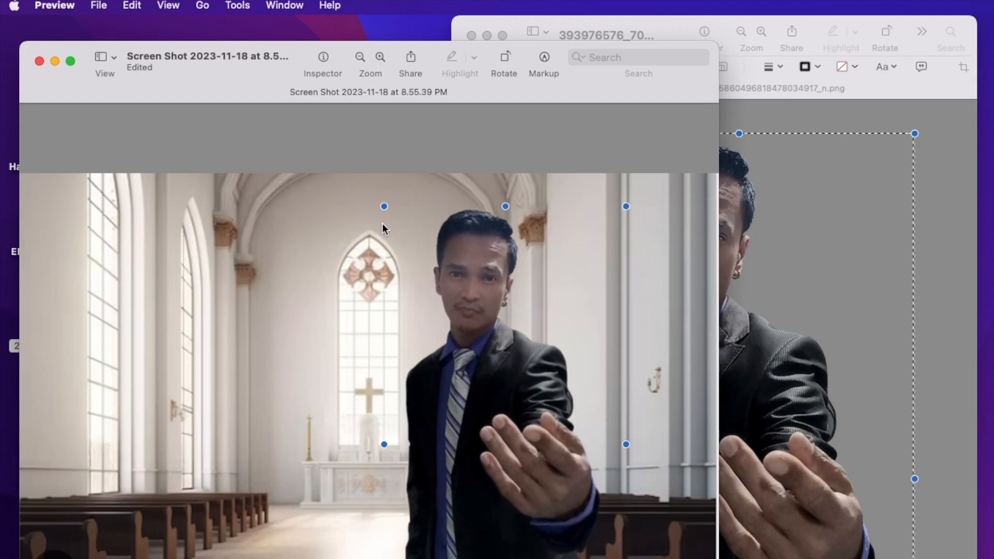
{"action": "left_click_drag", "start_coordinate": [387, 206], "coordinate": [449, 274]}
{"action": "left_click_drag", "start_coordinate": [507, 361], "coordinate": [472, 295]}
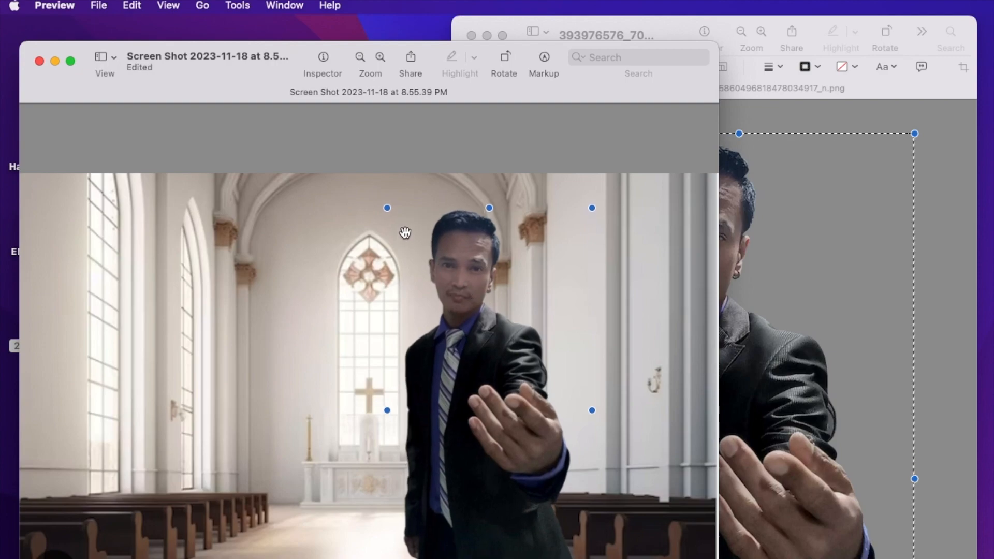
Fine-tune the man's size and position so he stands beside the altar with his head right of the arched window.
{"action": "mouse_move", "coordinate": [389, 212]}
{"action": "left_mouse_down"}
{"action": "mouse_move", "coordinate": [400, 239]}
{"action": "mouse_move", "coordinate": [382, 208]}
{"action": "left_mouse_up"}
{"action": "left_click_drag", "start_coordinate": [472, 311], "coordinate": [493, 329]}
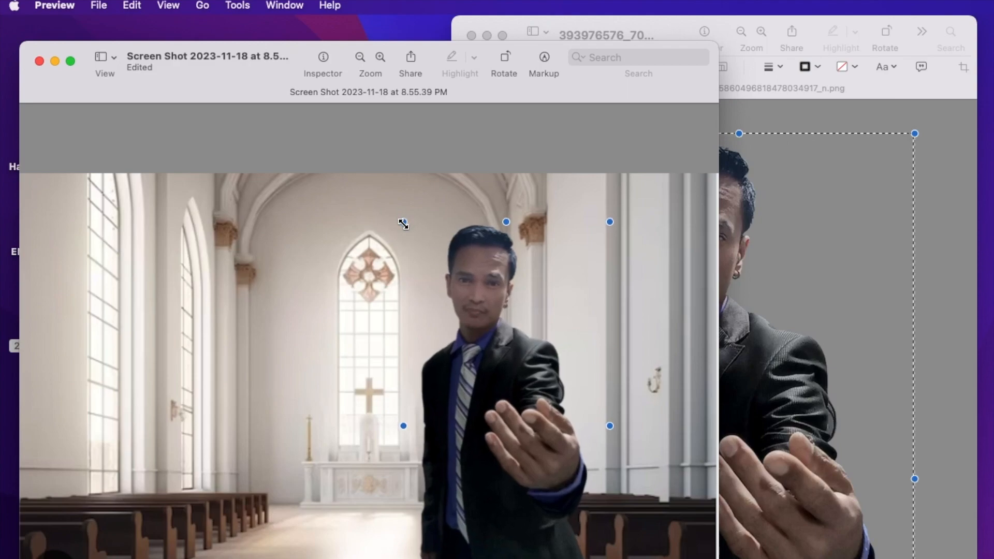
{"action": "left_click_drag", "start_coordinate": [479, 303], "coordinate": [455, 300]}
{"action": "left_click_drag", "start_coordinate": [380, 220], "coordinate": [377, 216]}
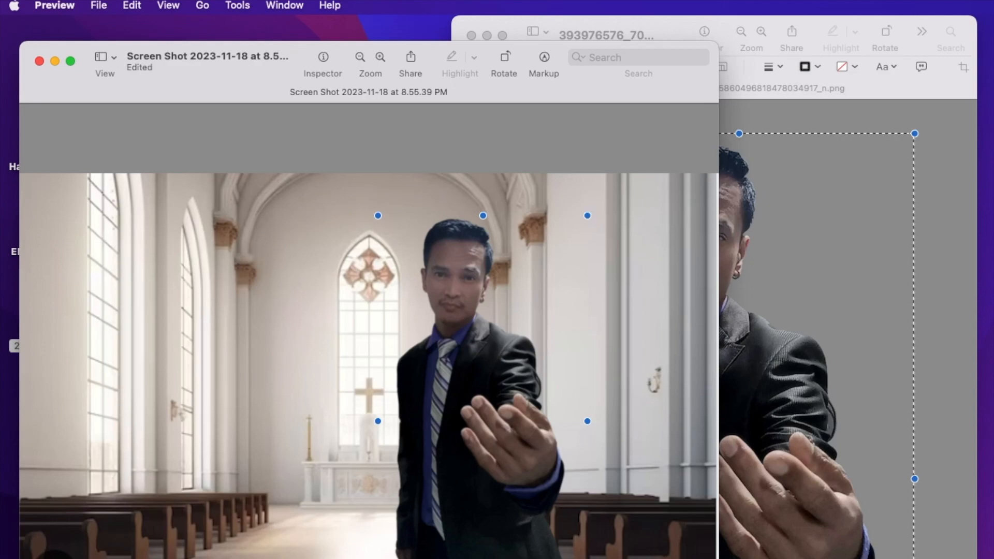
Close the source cutout image and widen the window of the church composite.
{"action": "key", "text": "super+grave"}
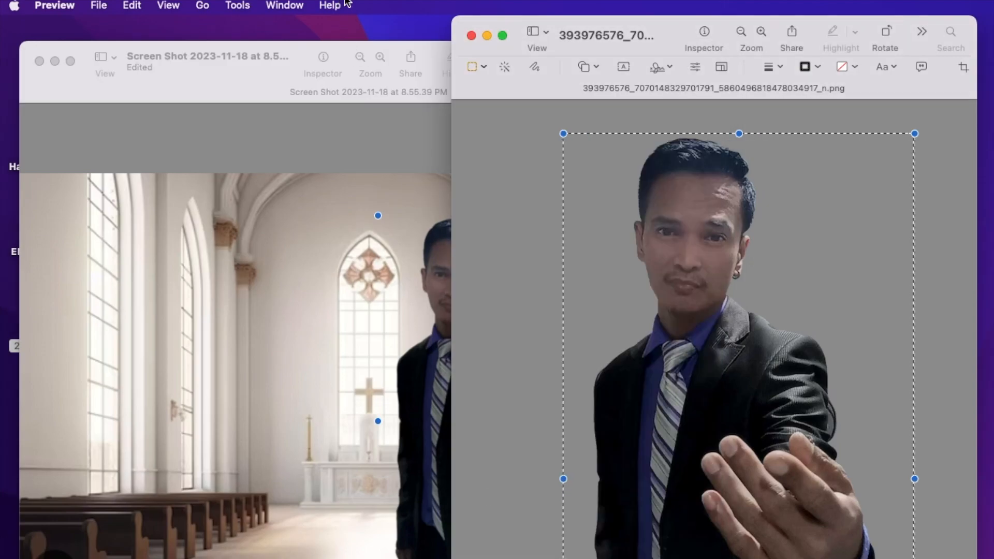
{"action": "left_click", "coordinate": [472, 34]}
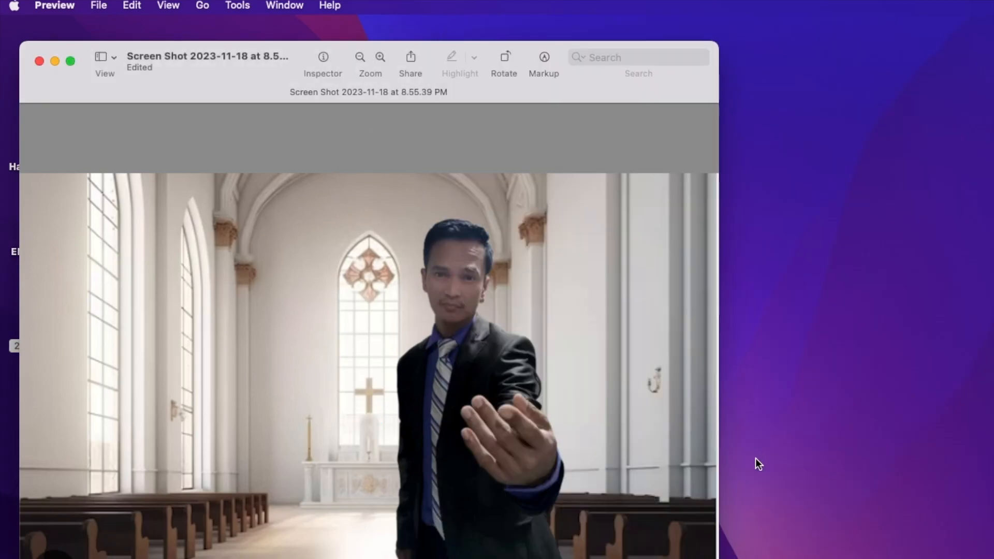
{"action": "left_click_drag", "start_coordinate": [720, 558], "coordinate": [937, 558]}
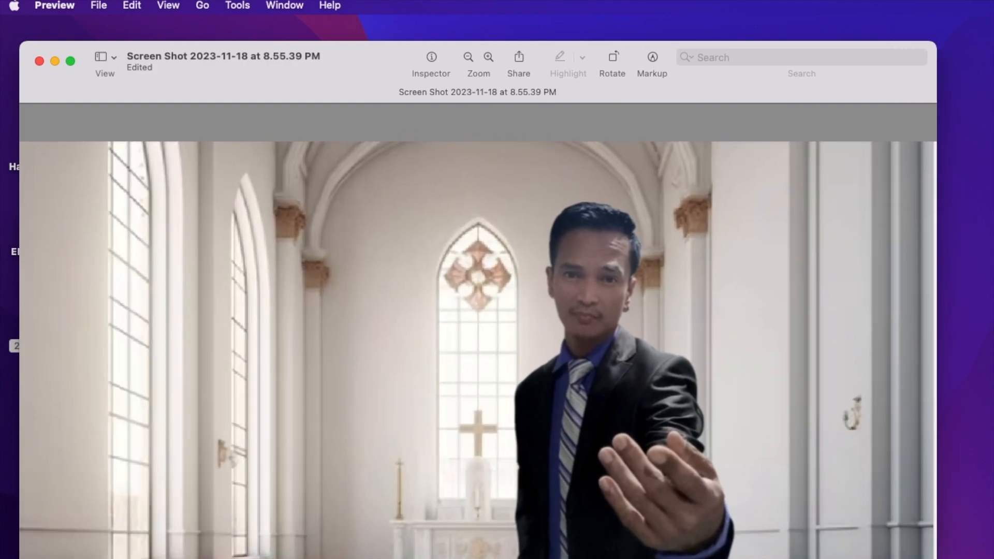